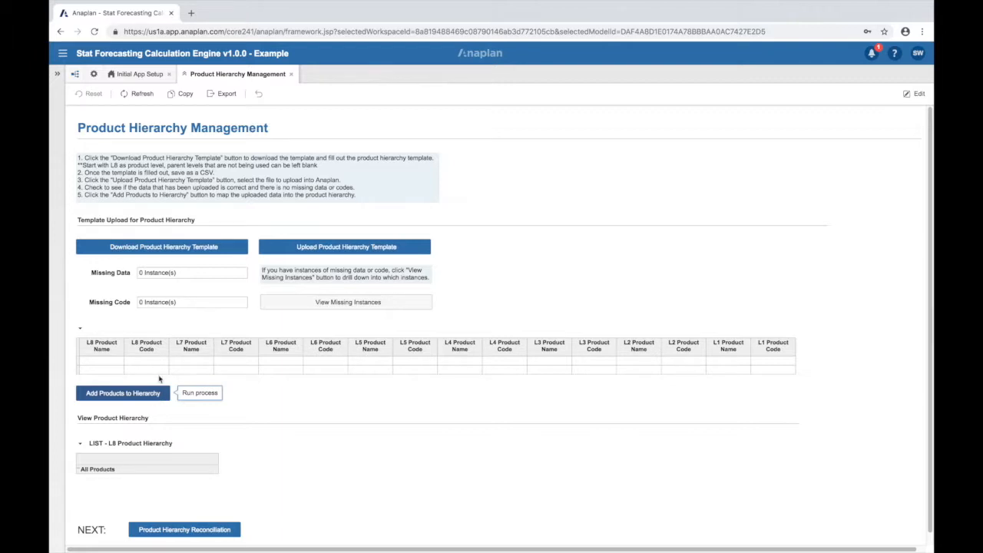
# Run the Product Hierarchy Template download process and open the exported file in Excel.
pyautogui.click(208, 248)
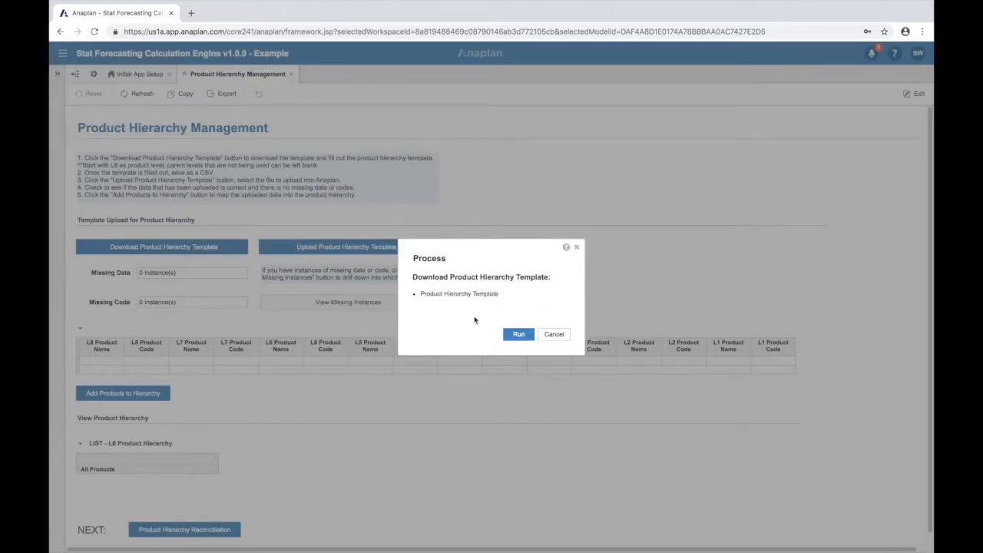
pyautogui.click(518, 336)
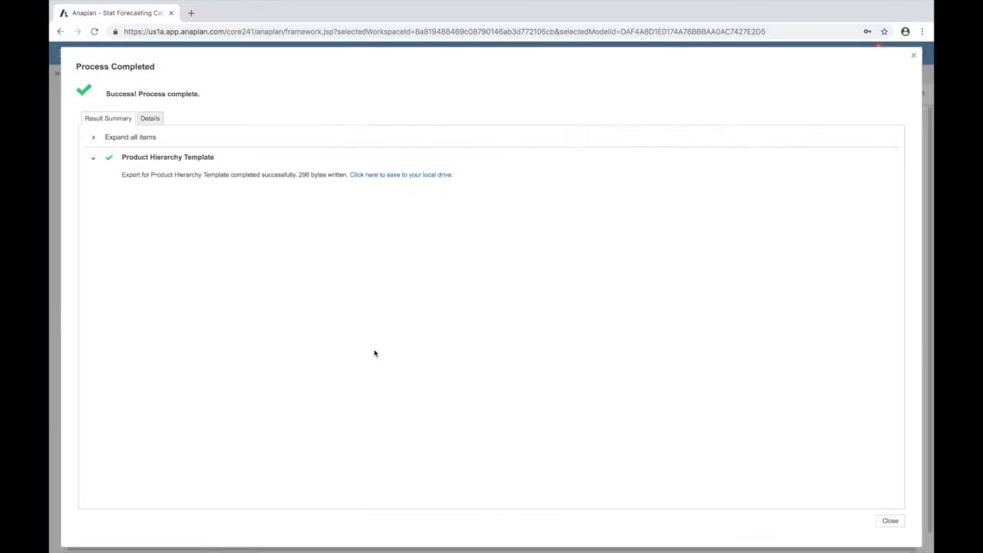
pyautogui.click(109, 540)
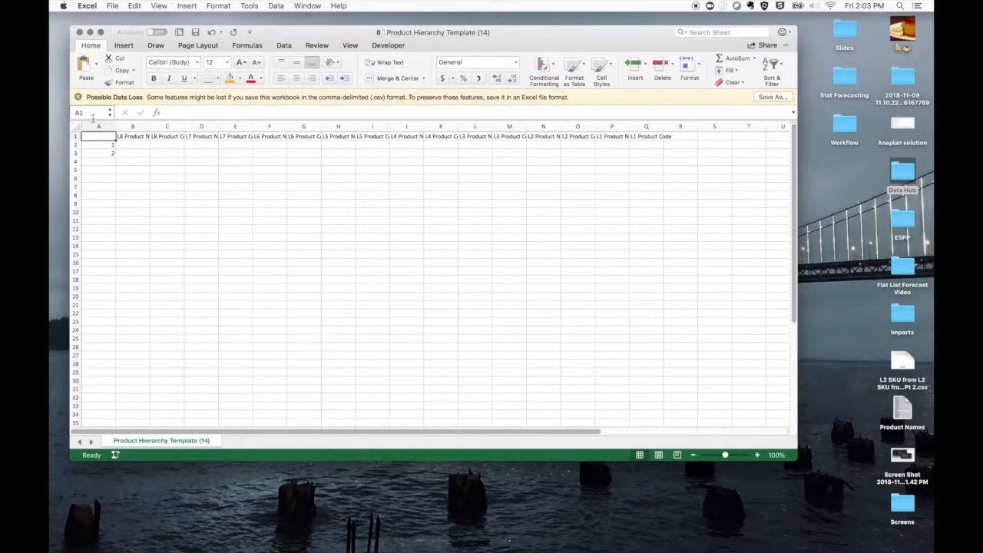
# Autofit all column widths in the product hierarchy template and select the L8 Product Name and L8 Product Code columns.
pyautogui.click(77, 126)
pyautogui.doubleClick(117, 128)
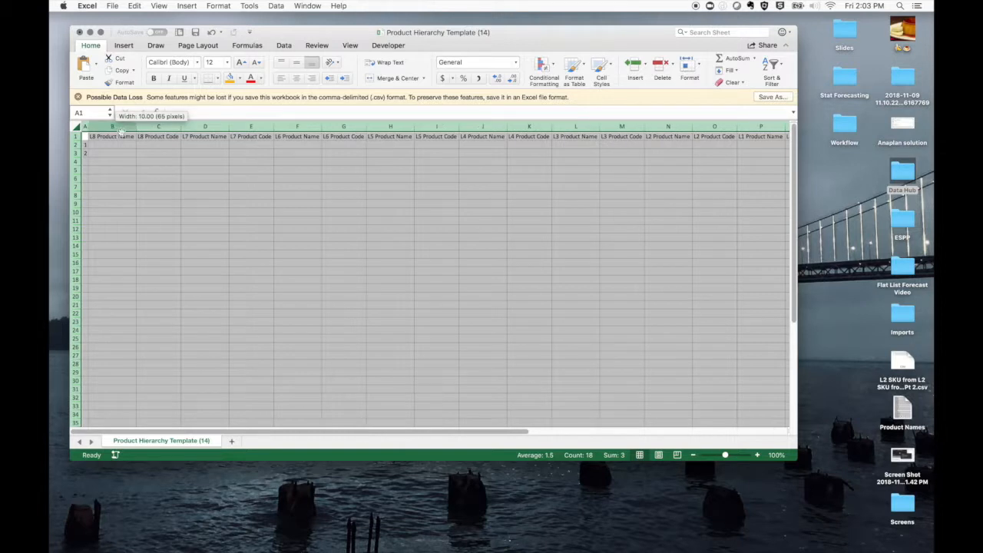
pyautogui.click(114, 127)
pyautogui.moveTo(114, 127); pyautogui.dragTo(161, 127)
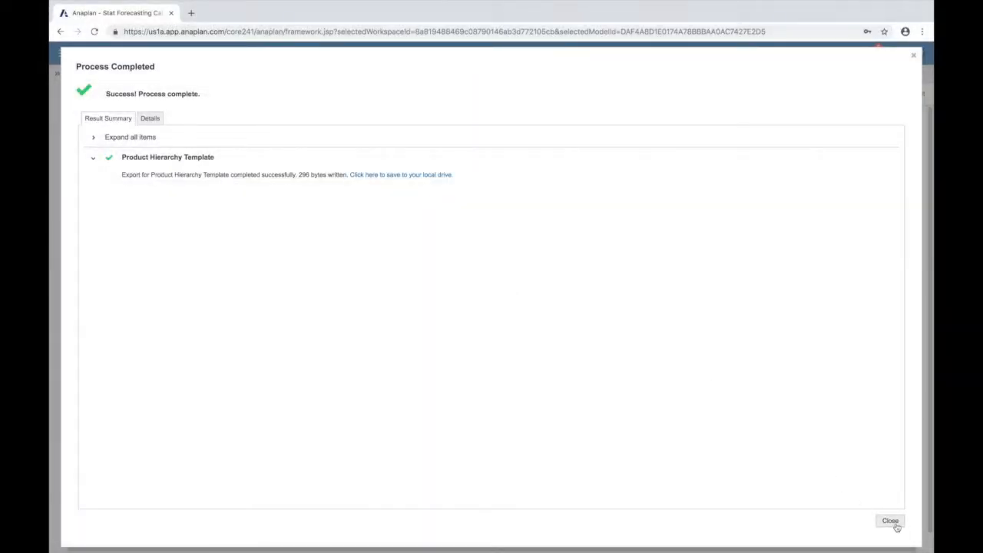
# Back in Anaplan, run the Upload Product Hierarchy Template process with the file Data Hub_Product Hierarchy Template.csv.
pyautogui.click(890, 522)
pyautogui.click(356, 247)
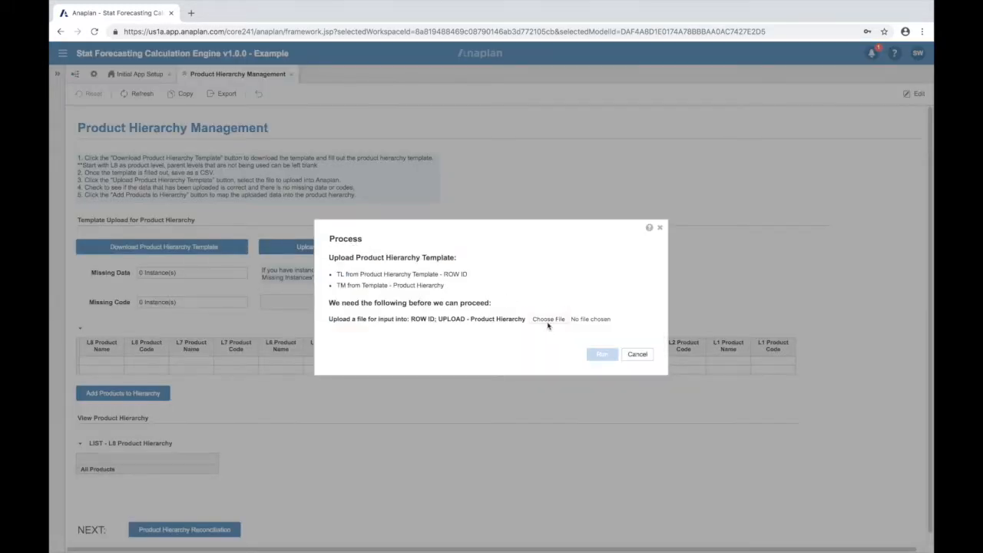
pyautogui.click(548, 321)
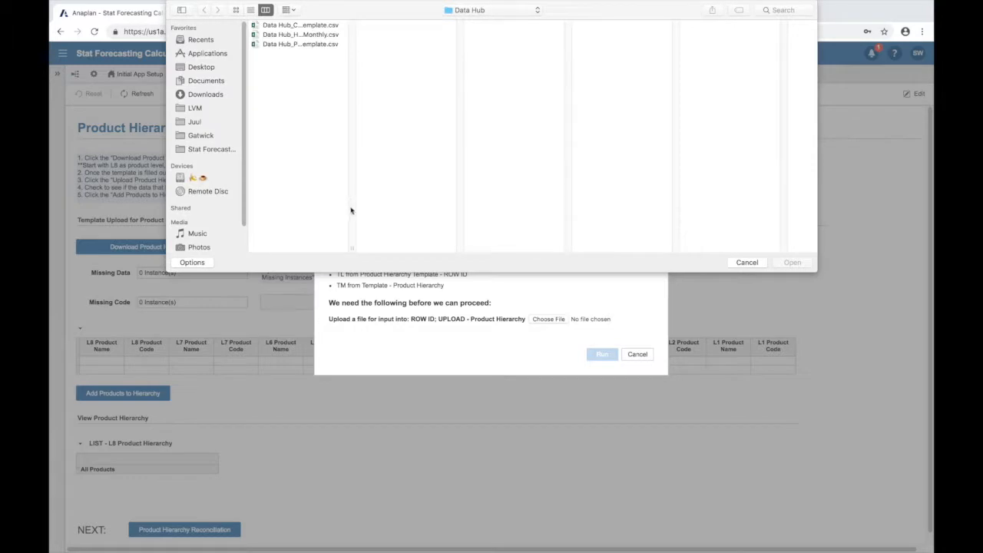
pyautogui.click(301, 36)
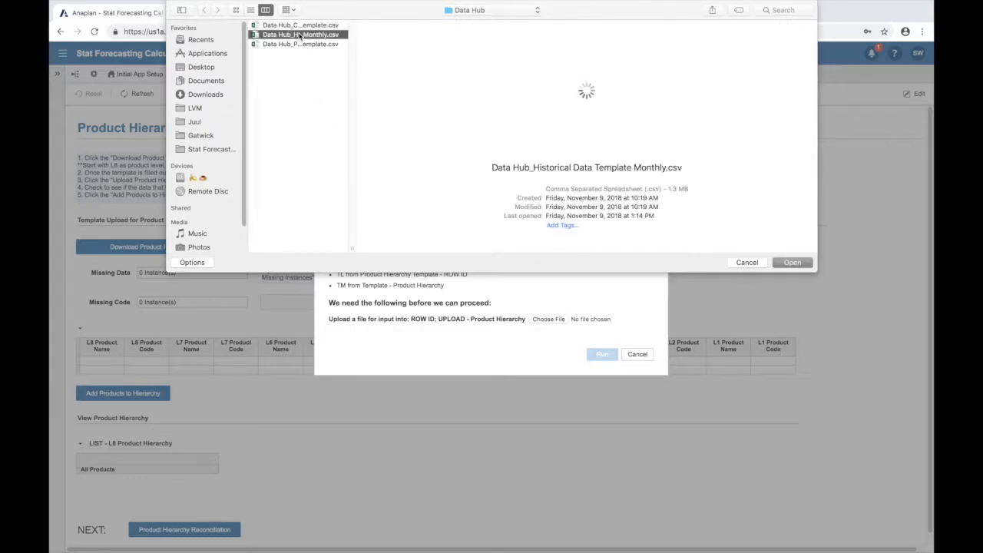
pyautogui.press('Up')
pyautogui.click(301, 44)
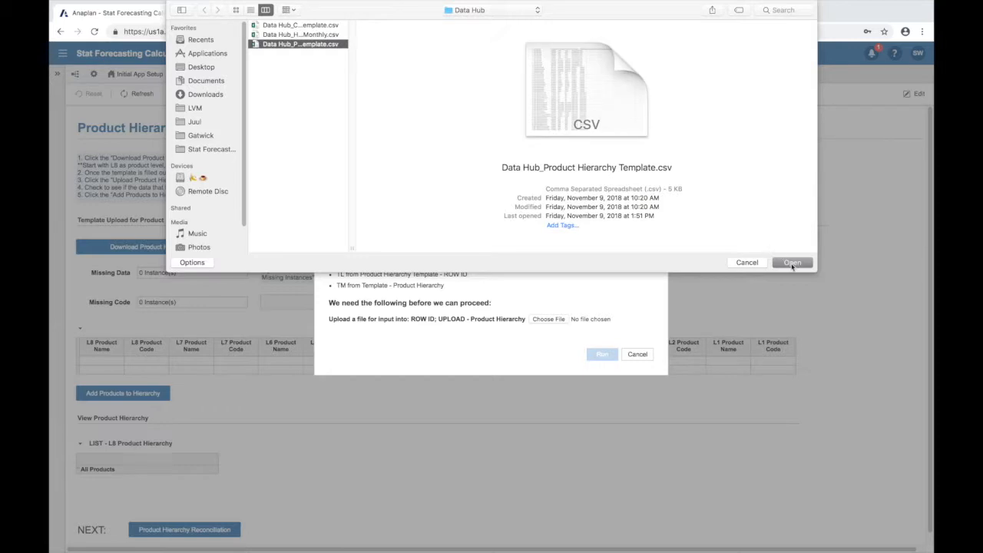
pyautogui.click(791, 263)
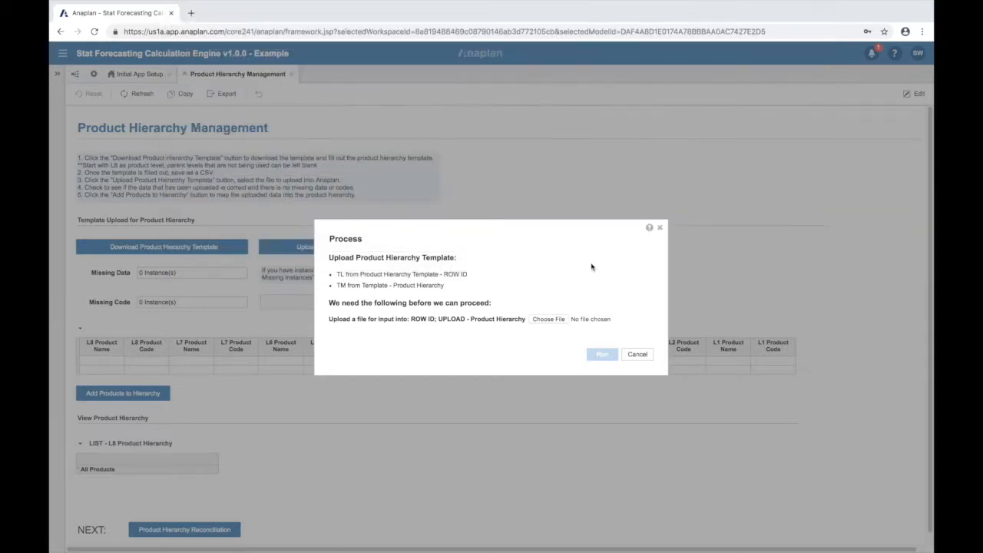
pyautogui.click(600, 354)
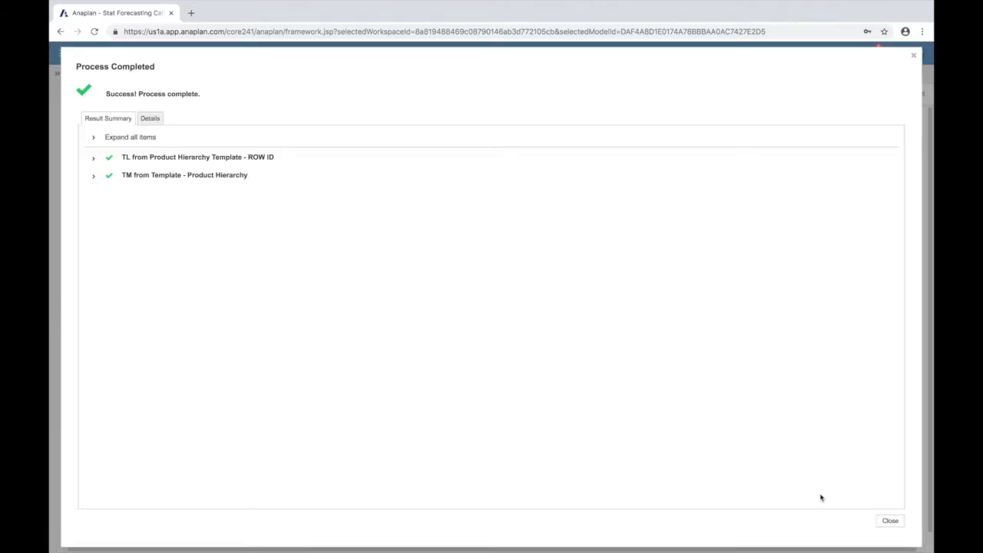
pyautogui.click(889, 521)
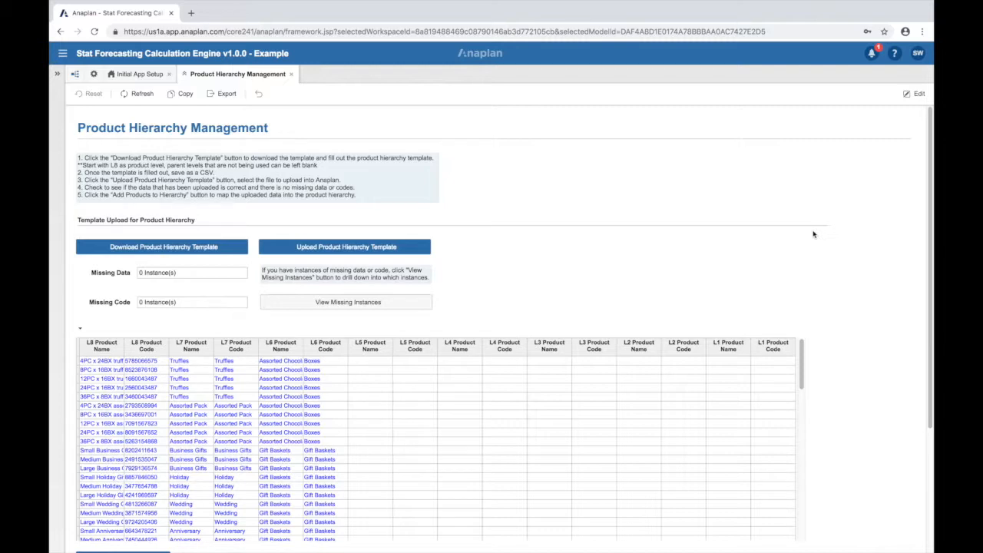
# Run the Add Products to Hierarchy process to map the uploaded rows into the product hierarchy.
pyautogui.scroll(-2, 884, 272)
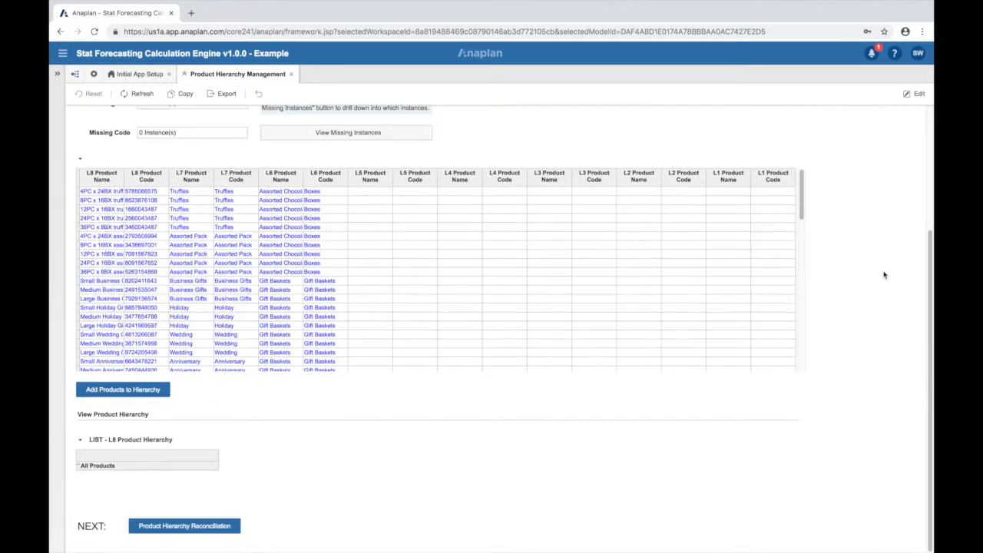
pyautogui.click(121, 392)
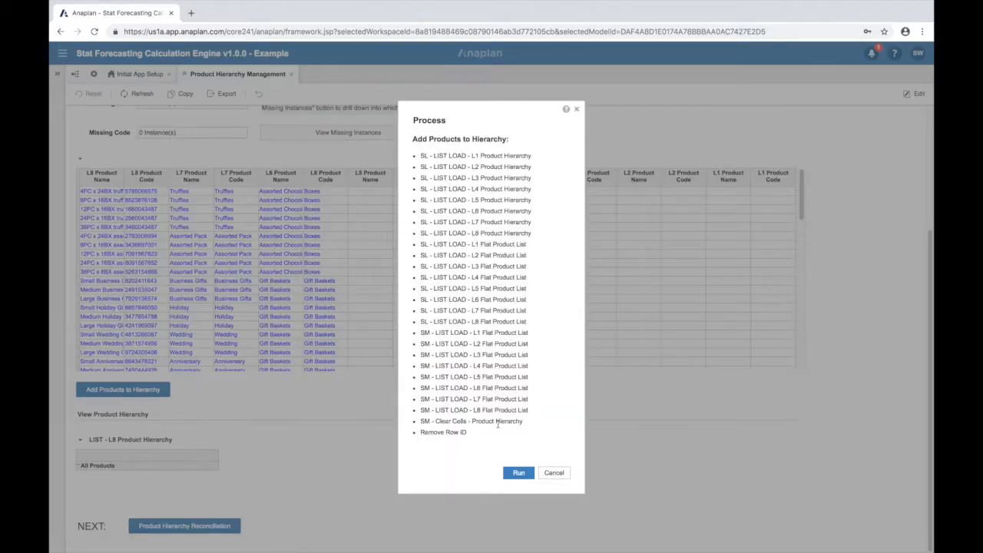
pyautogui.click(516, 473)
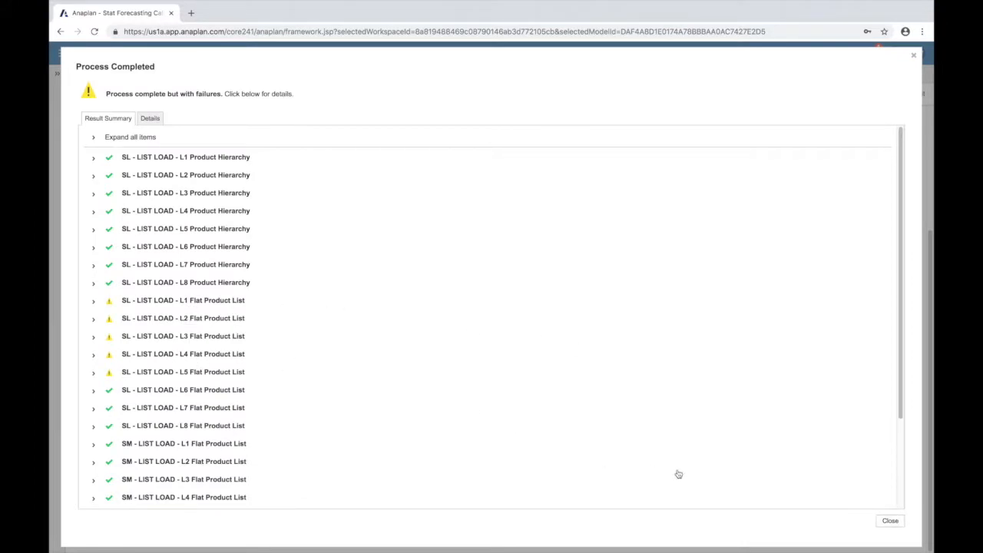
pyautogui.click(889, 522)
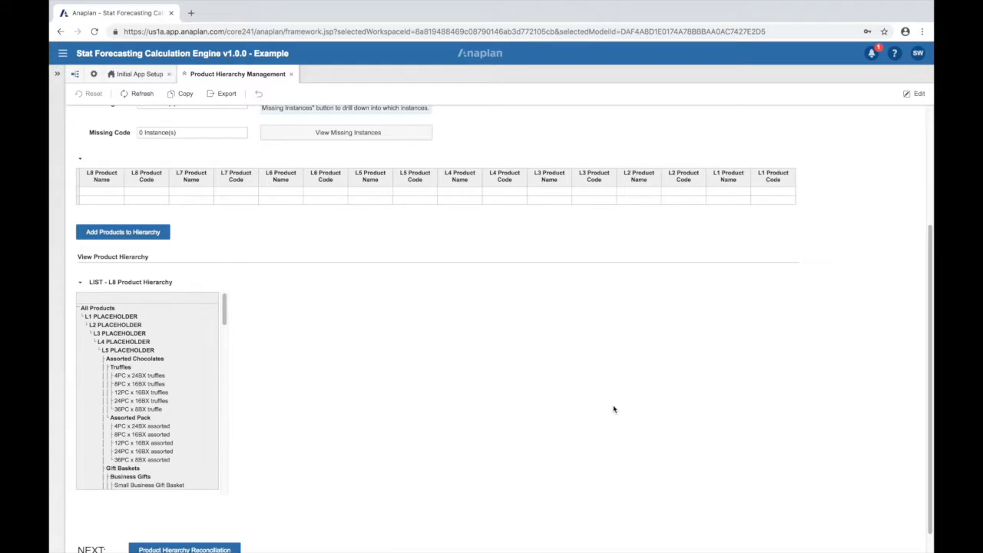
# Review the truffle products and their parent levels in the L8 Product Hierarchy list, and open the Product Hierarchy Reconciliation page.
pyautogui.click(146, 377)
pyautogui.moveTo(148, 384); pyautogui.dragTo(145, 409)
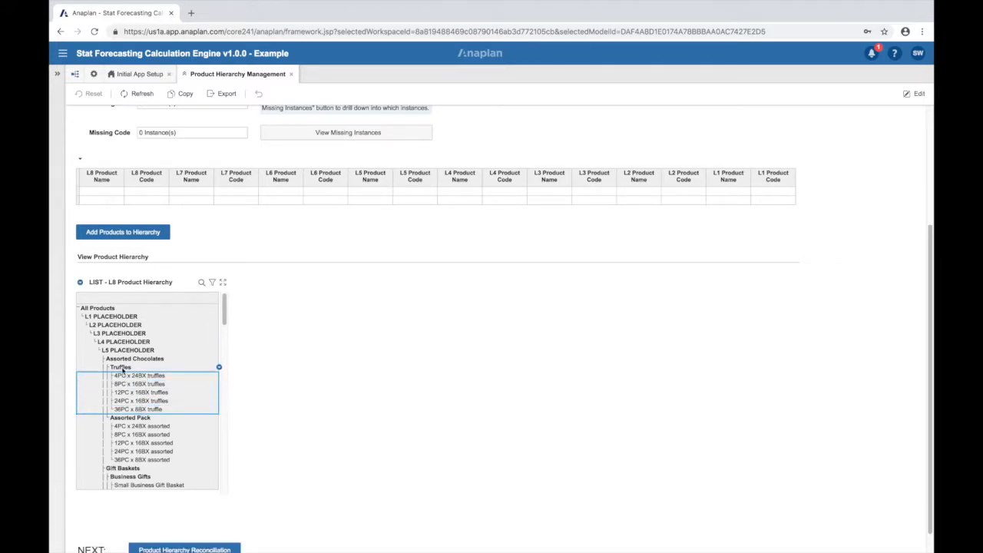
pyautogui.moveTo(121, 369); pyautogui.dragTo(188, 307)
pyautogui.scroll(-1, 309, 332)
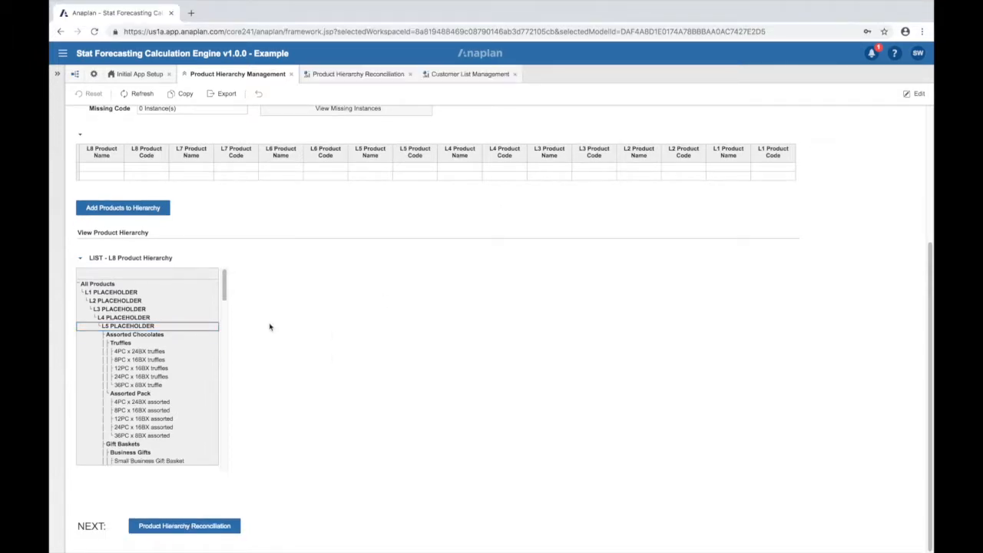
pyautogui.click(209, 526)
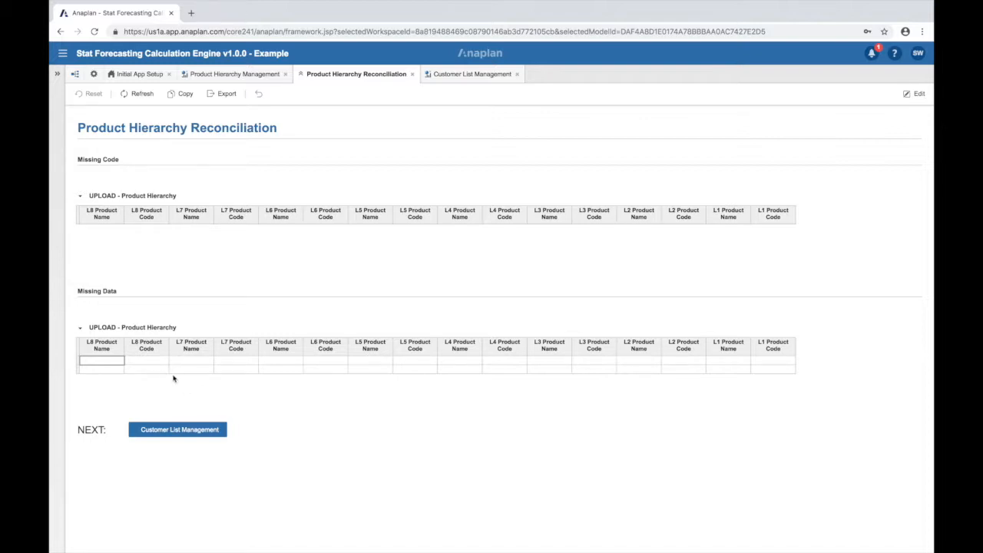
# Go to Customer List Management, download the customer list template and open it in Excel.
pyautogui.click(176, 429)
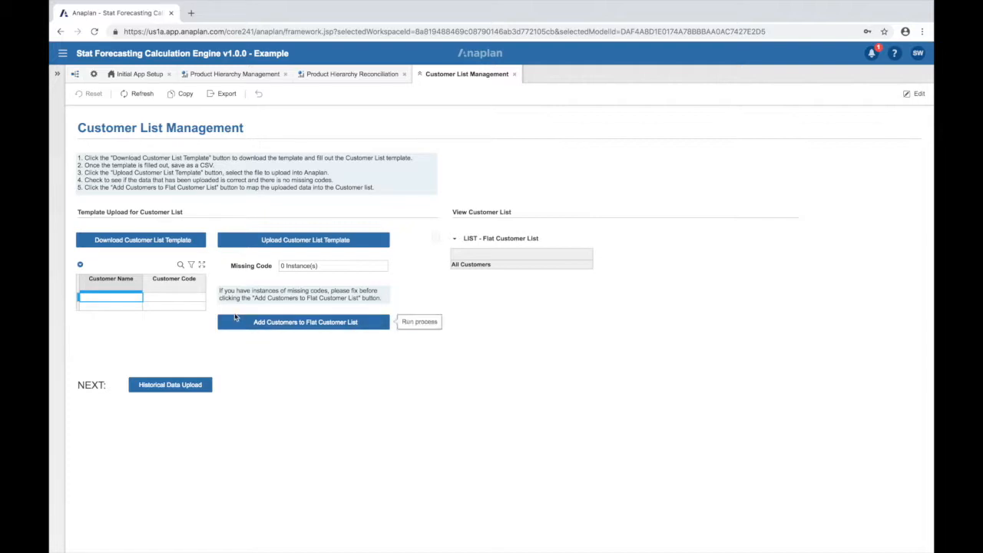
pyautogui.click(164, 240)
pyautogui.click(514, 335)
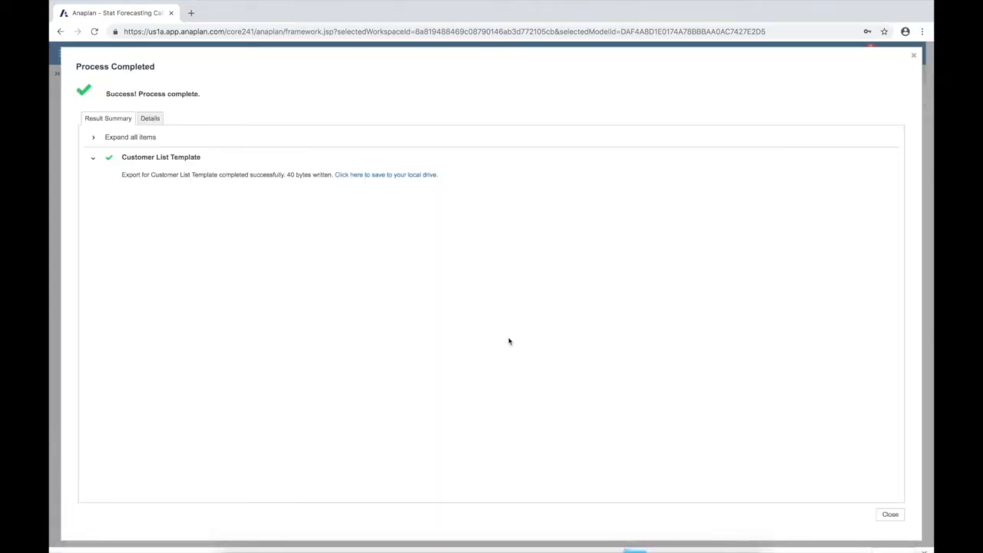
pyautogui.click(97, 542)
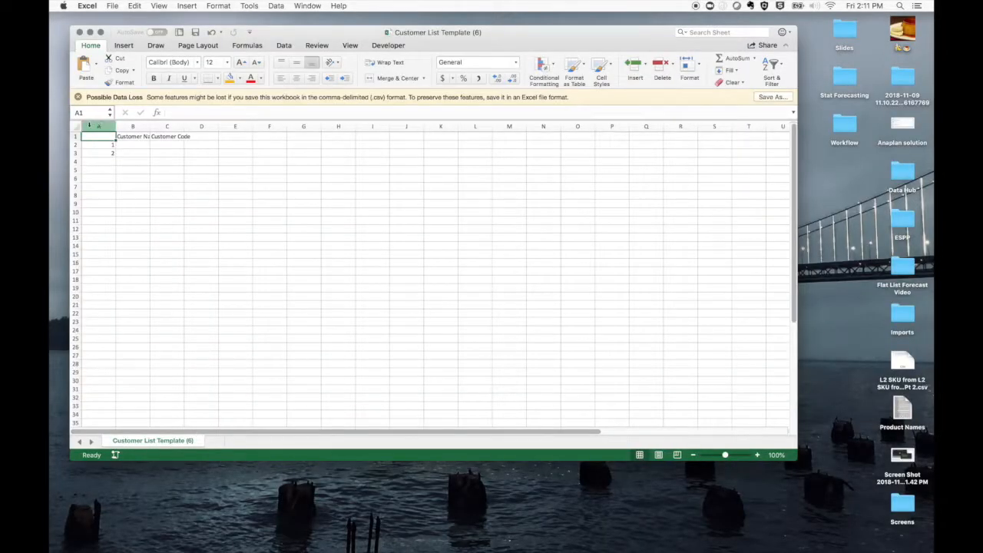
# Autofit the customer template's columns, and select the Customer Name and Customer Code columns in the filled-in Data Hub_Customer List Template.
pyautogui.click(75, 126)
pyautogui.doubleClick(117, 127)
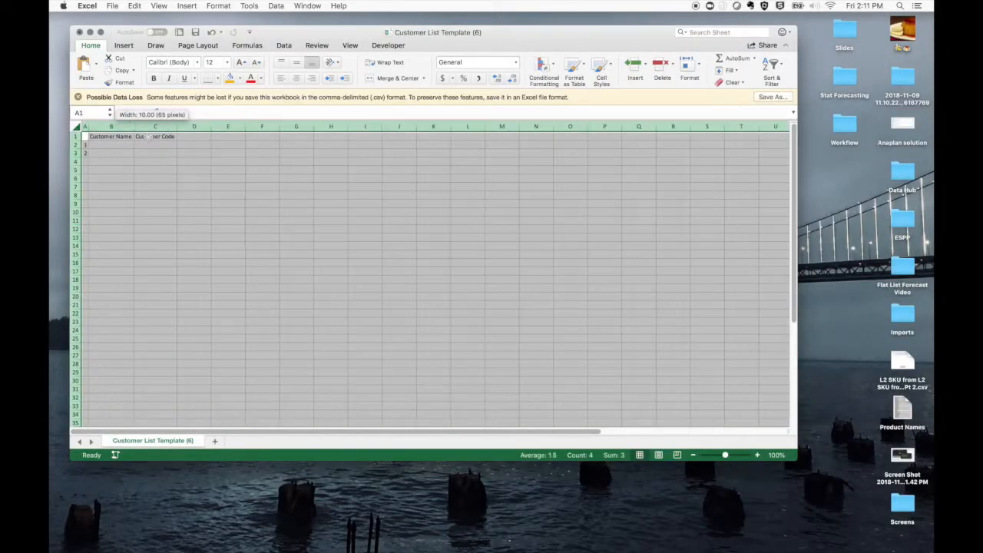
pyautogui.click(134, 168)
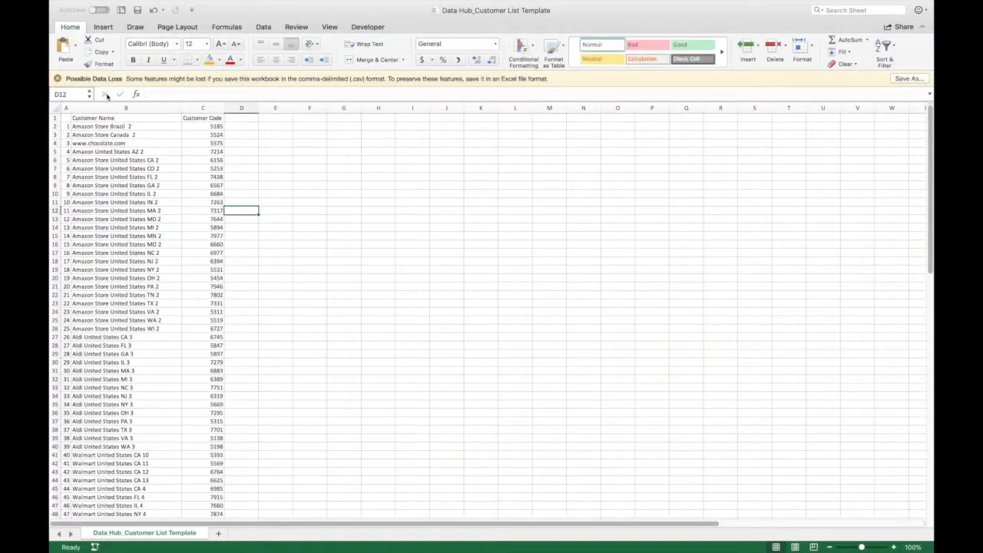
pyautogui.moveTo(126, 108); pyautogui.dragTo(203, 108)
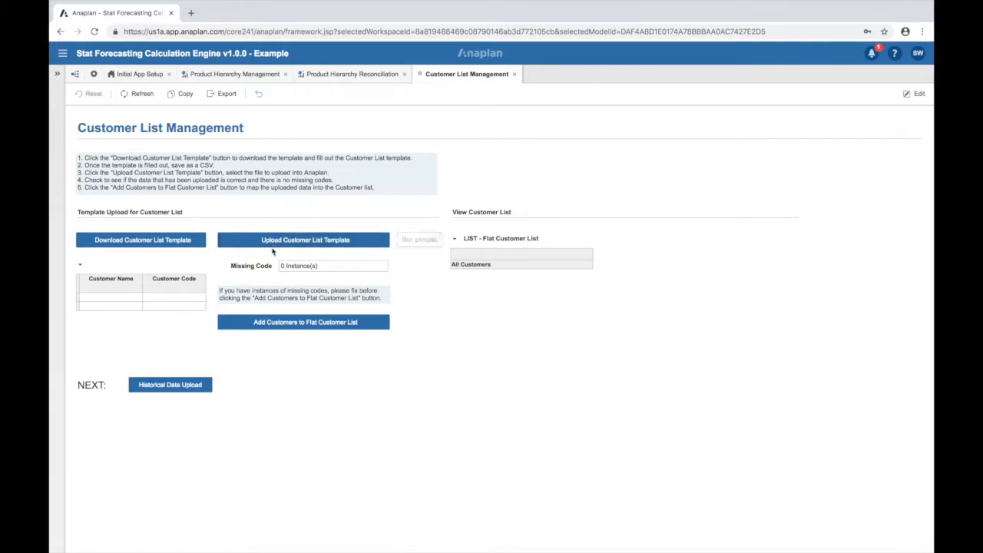
# Back in Anaplan, run the Upload Customer List Template process with the file Data Hub_Customer List Template.csv.
pyautogui.click(329, 240)
pyautogui.click(548, 319)
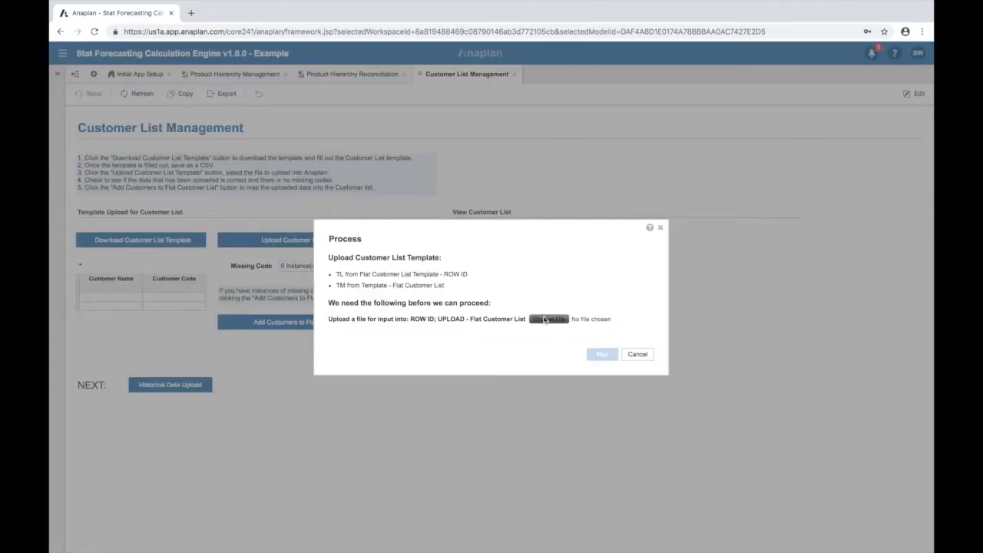
pyautogui.click(298, 25)
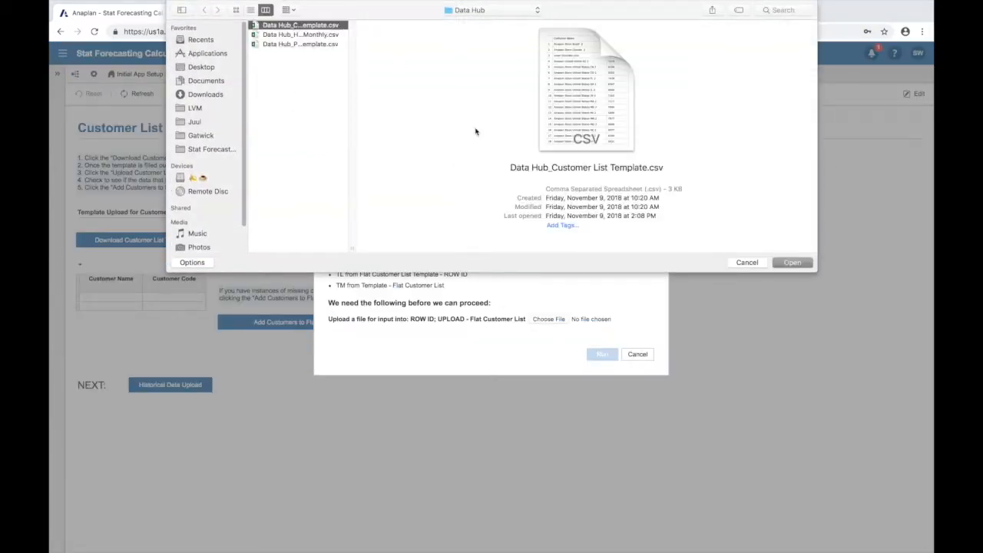
pyautogui.click(791, 263)
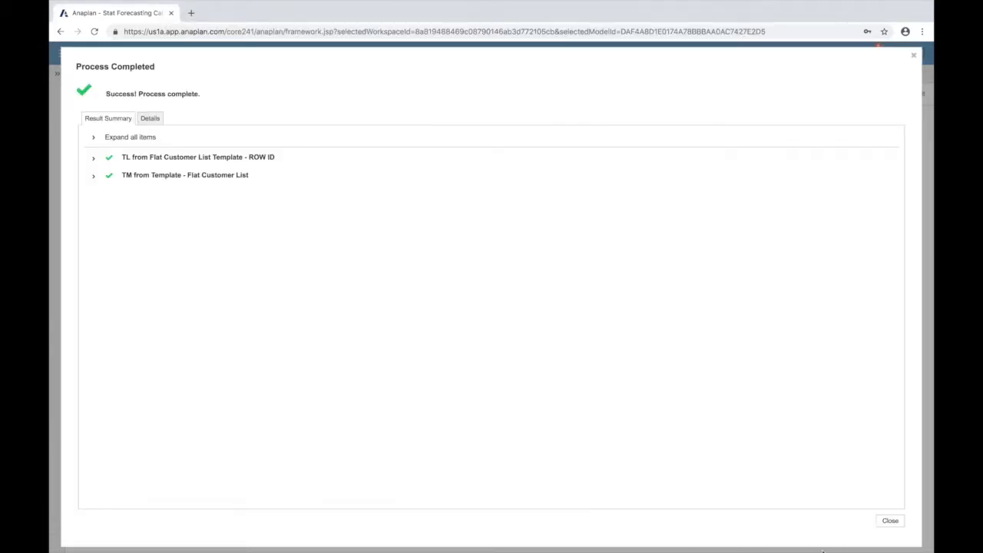
pyautogui.click(890, 520)
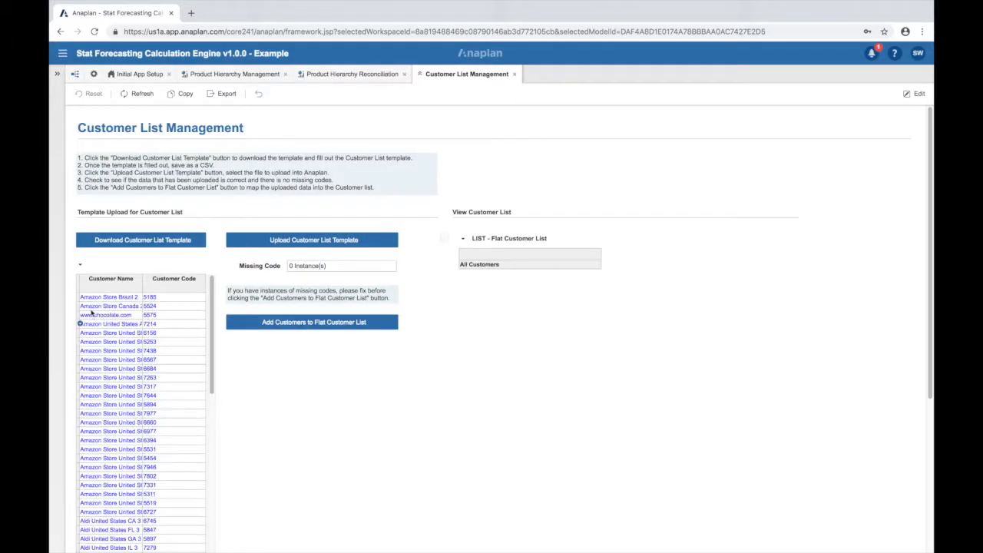
# Run the Add Customers to Flat Customer List process and select the contents of the Flat Customer List grid.
pyautogui.scroll(-3, 251, 362)
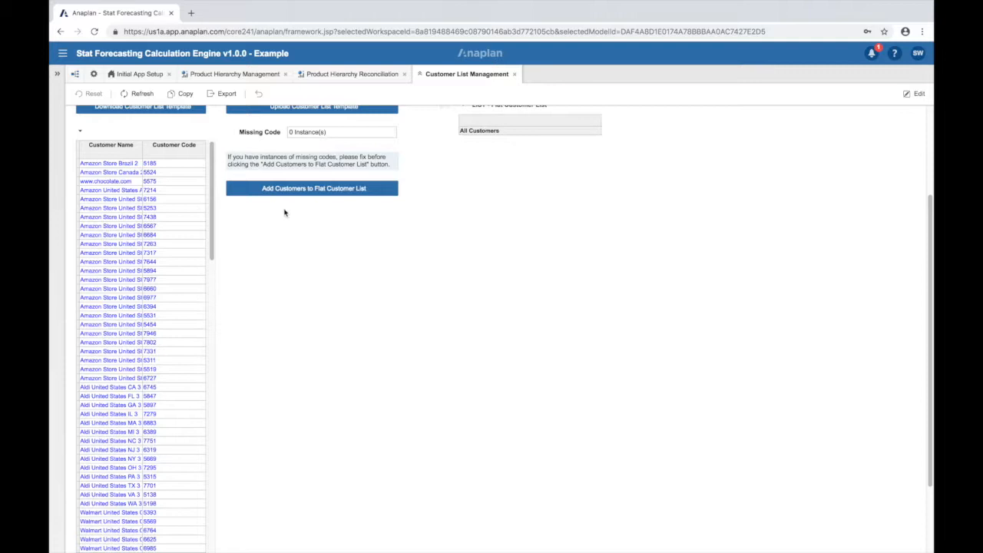
pyautogui.click(278, 190)
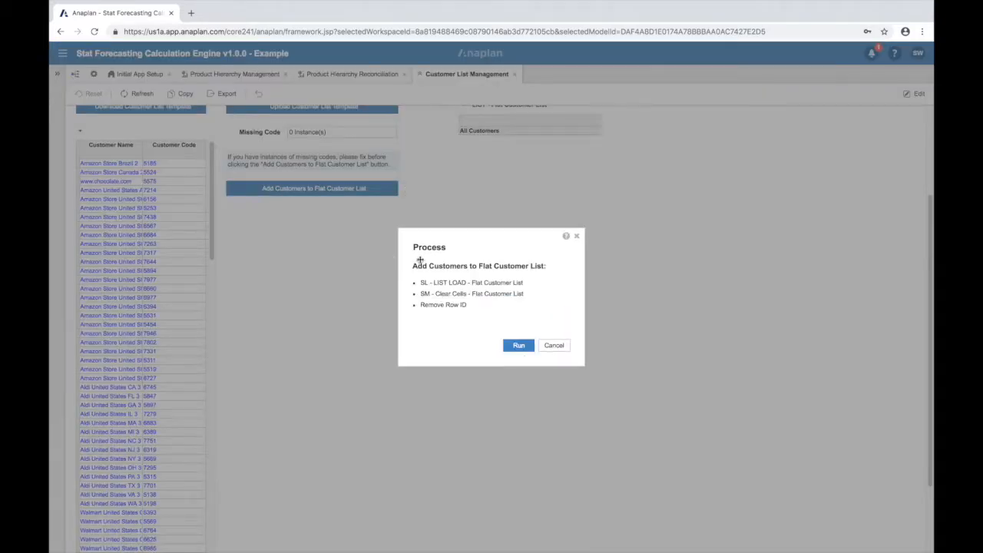
pyautogui.click(519, 345)
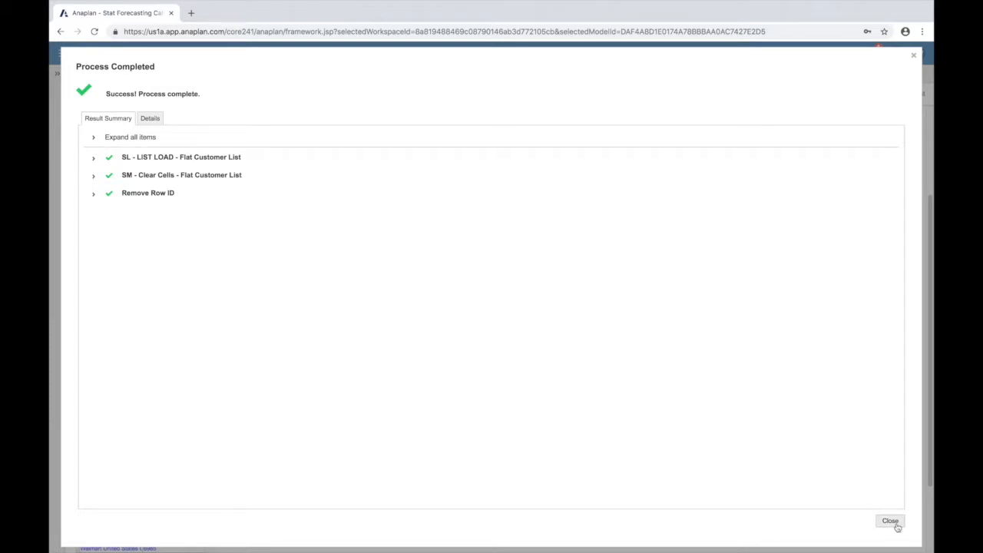
pyautogui.click(889, 520)
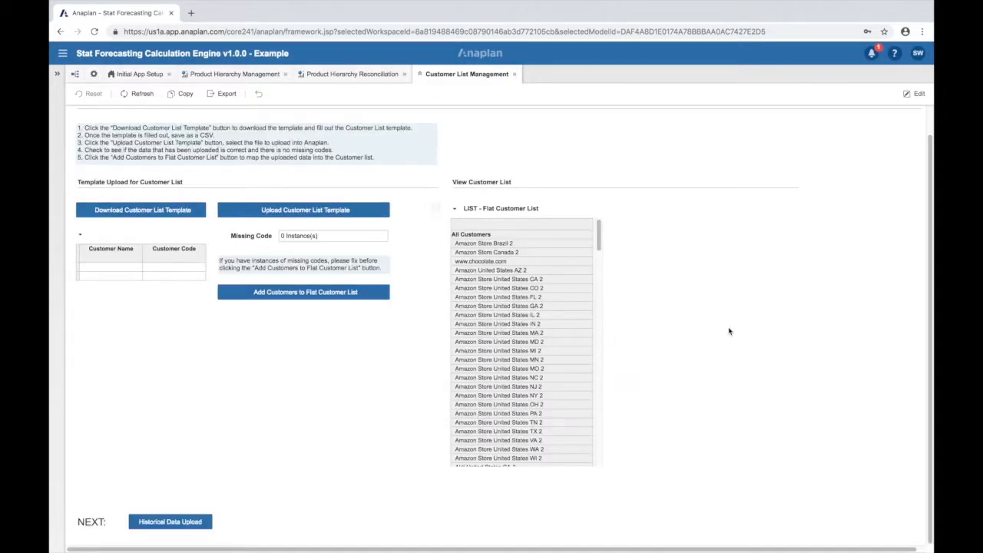
pyautogui.scroll(1, 730, 331)
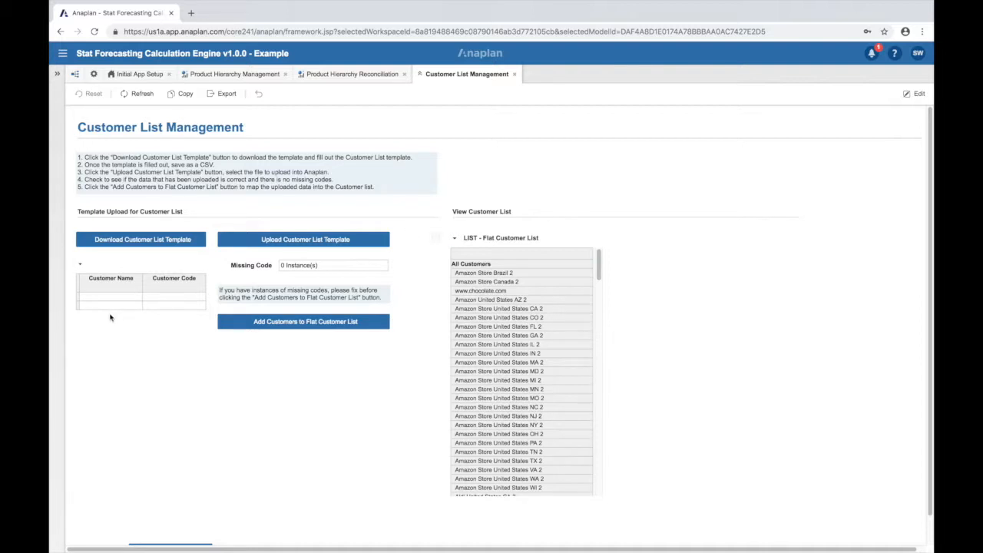
pyautogui.click(464, 255)
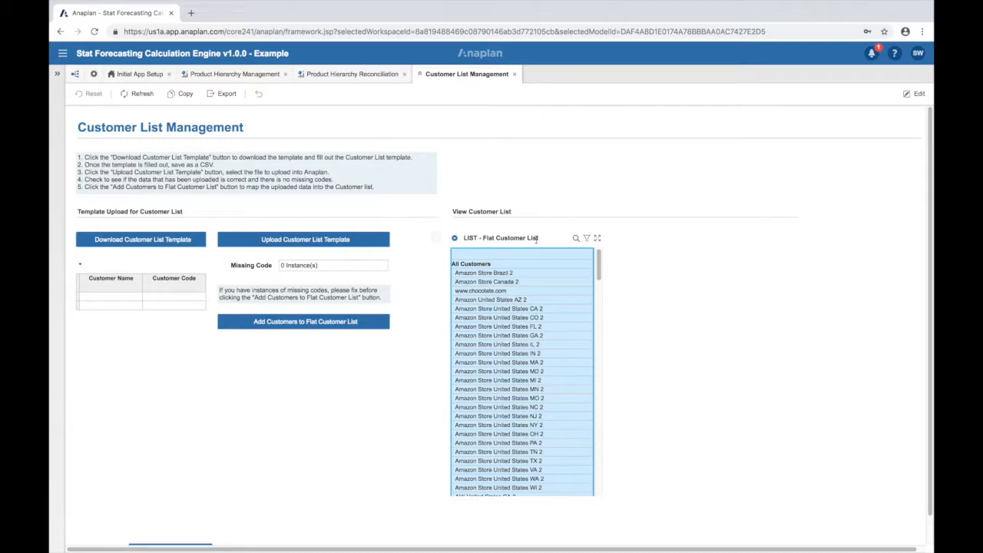
# Go to Historical Data Upload, check the first and last template periods, and run the Download Historical Data Template process.
pyautogui.scroll(-1, 700, 246)
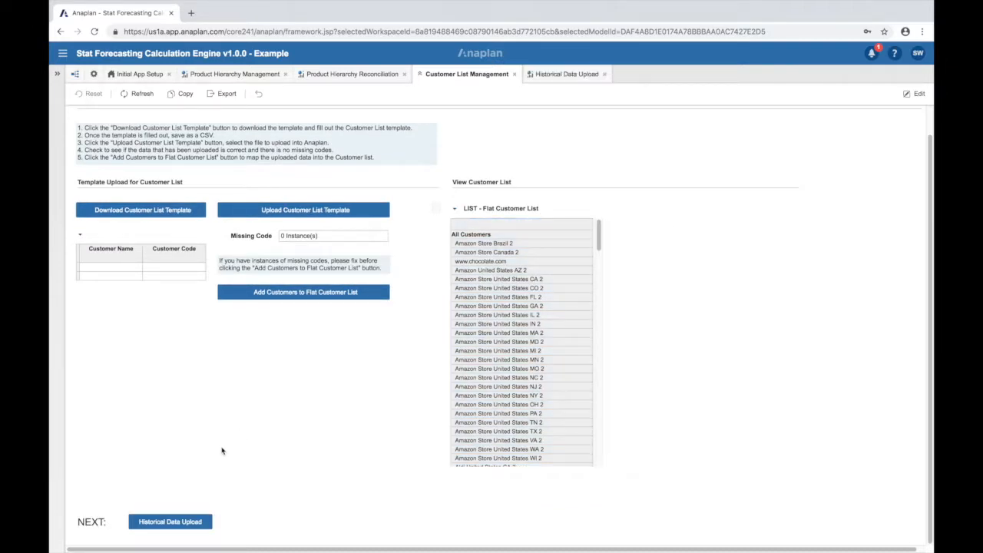
pyautogui.click(142, 522)
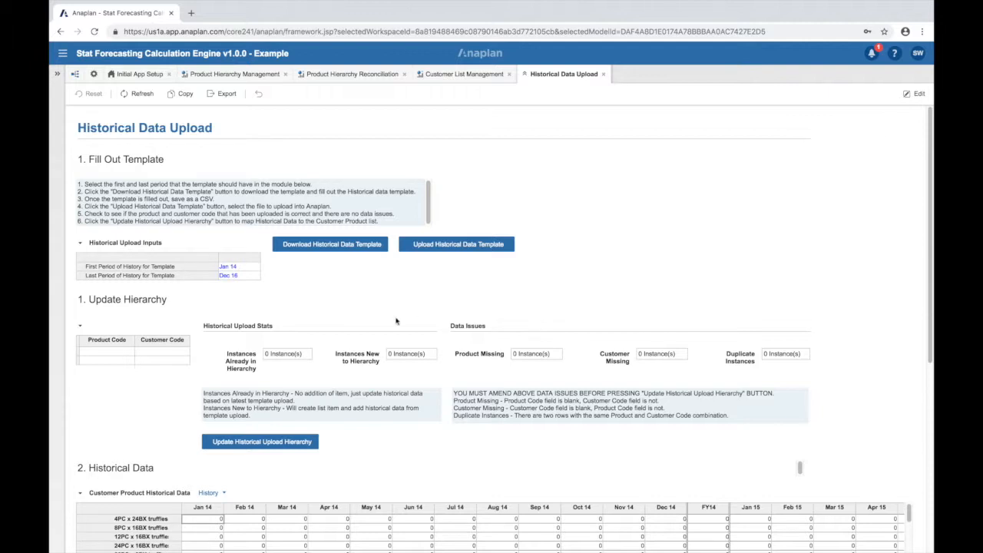
pyautogui.click(120, 266)
pyautogui.click(117, 275)
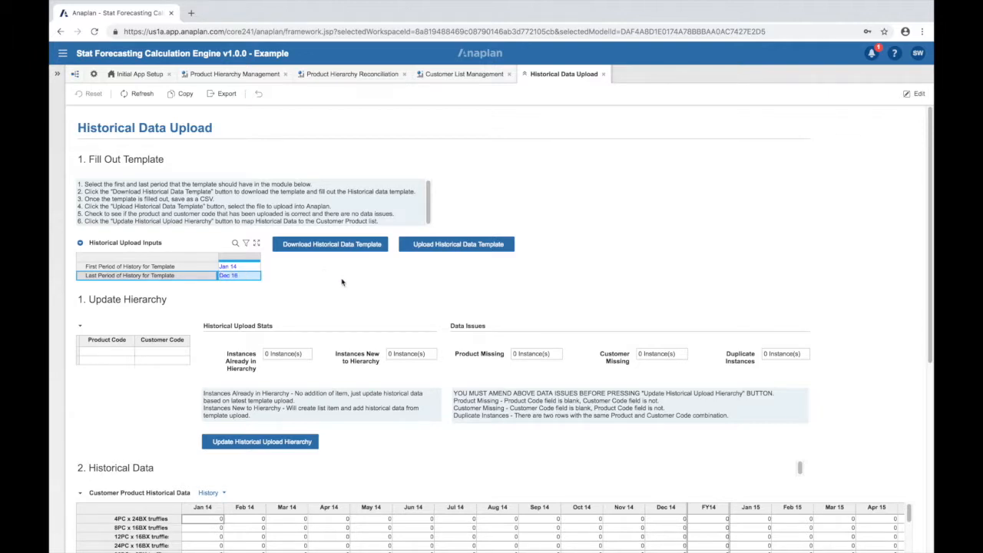
pyautogui.click(331, 245)
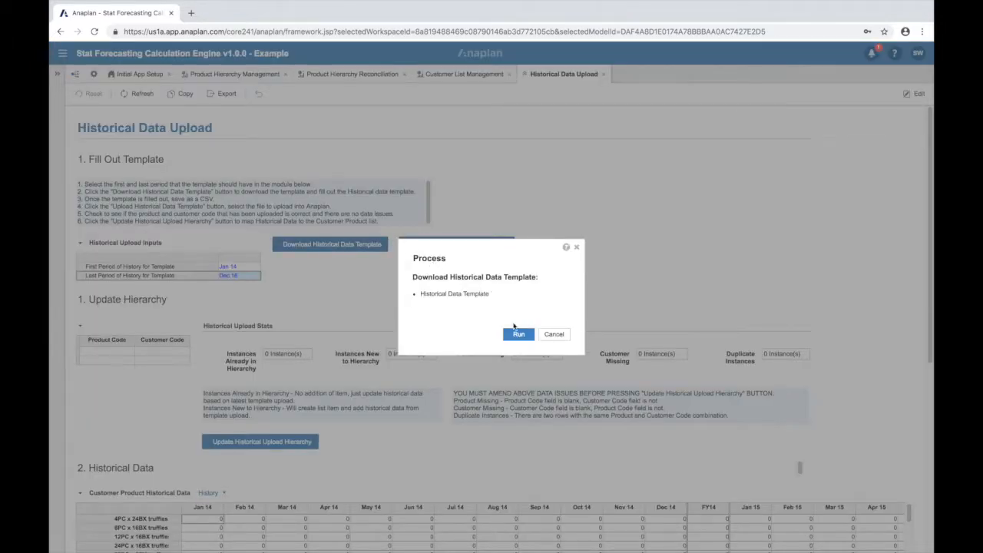
pyautogui.click(513, 333)
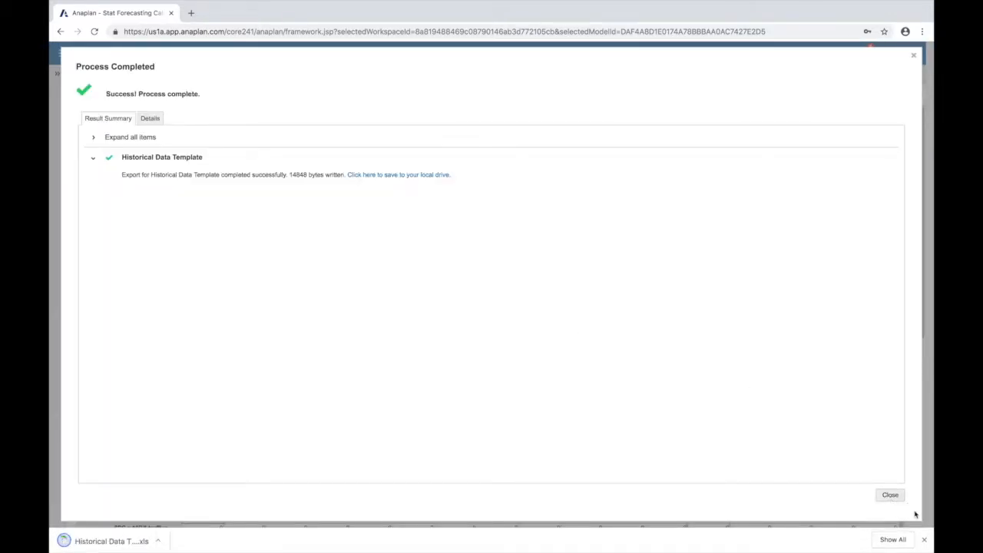
pyautogui.click(891, 495)
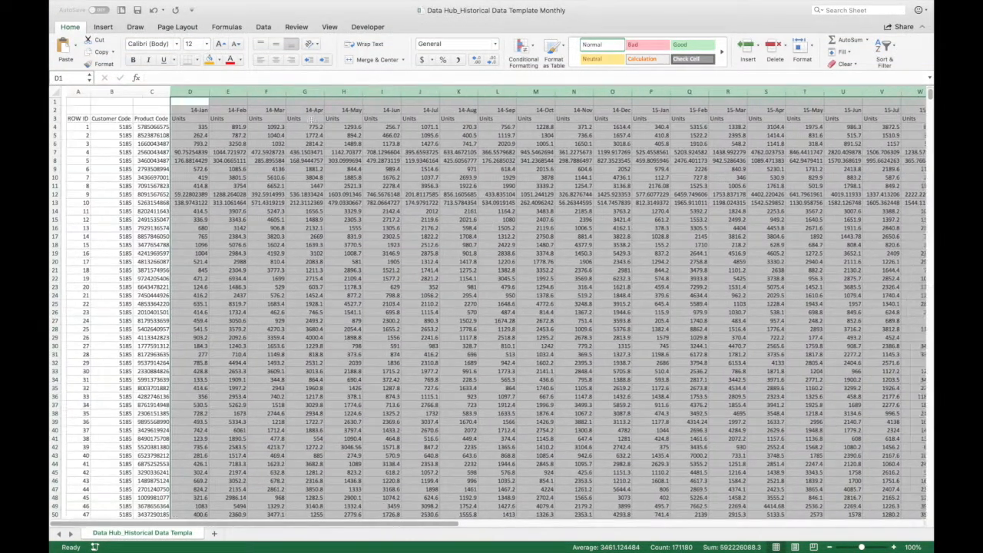
# In Excel, select the Customer Code and Product Code columns of Data Hub_Historical Data Template Monthly, and the monthly Units columns from 14-Jan onward.
pyautogui.click(107, 98)
pyautogui.moveTo(109, 92); pyautogui.dragTo(150, 92)
pyautogui.click(216, 121)
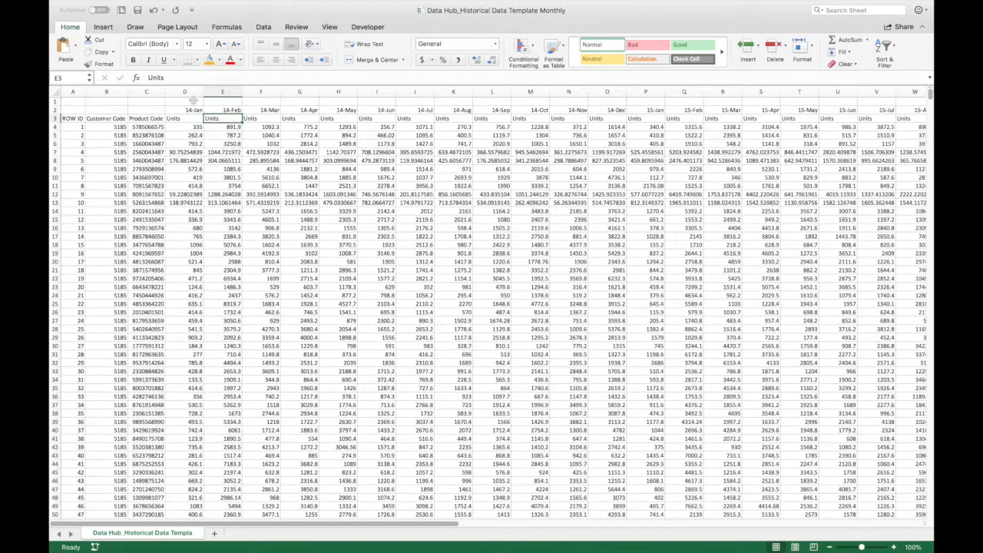
pyautogui.moveTo(187, 90); pyautogui.dragTo(842, 106)
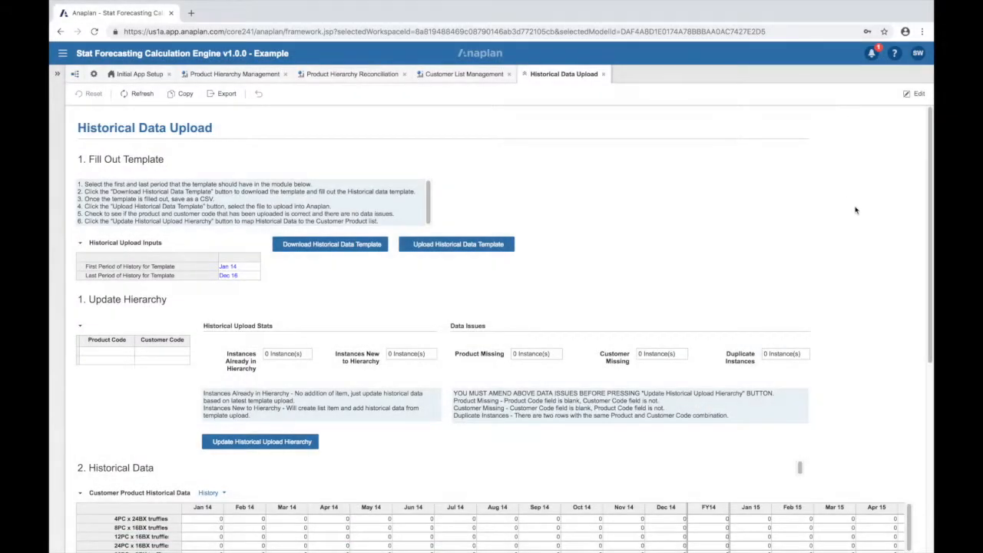
# Back in Anaplan, run the Upload Historical Data Template process with the file Data Hub_Historical Data Template Monthly.csv.
pyautogui.click(503, 246)
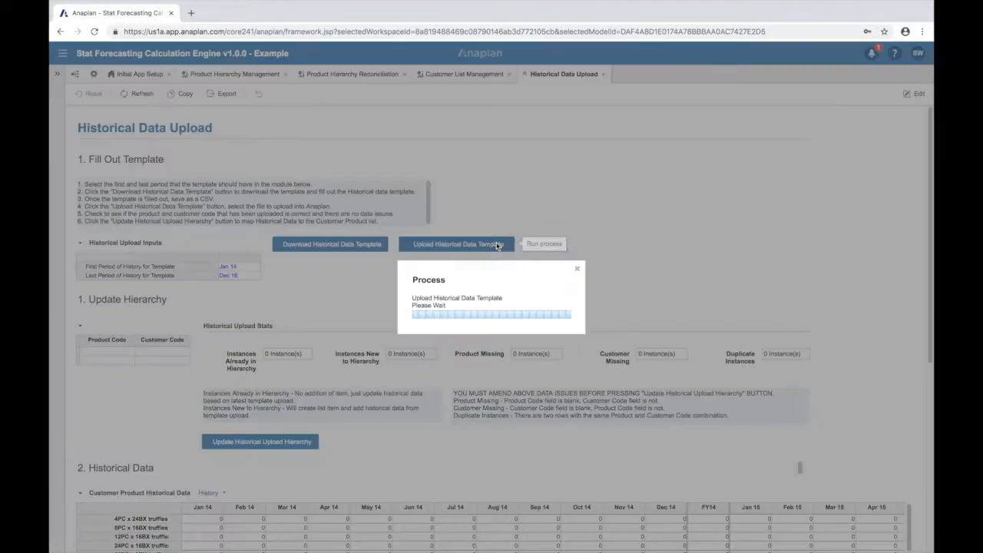
pyautogui.click(598, 324)
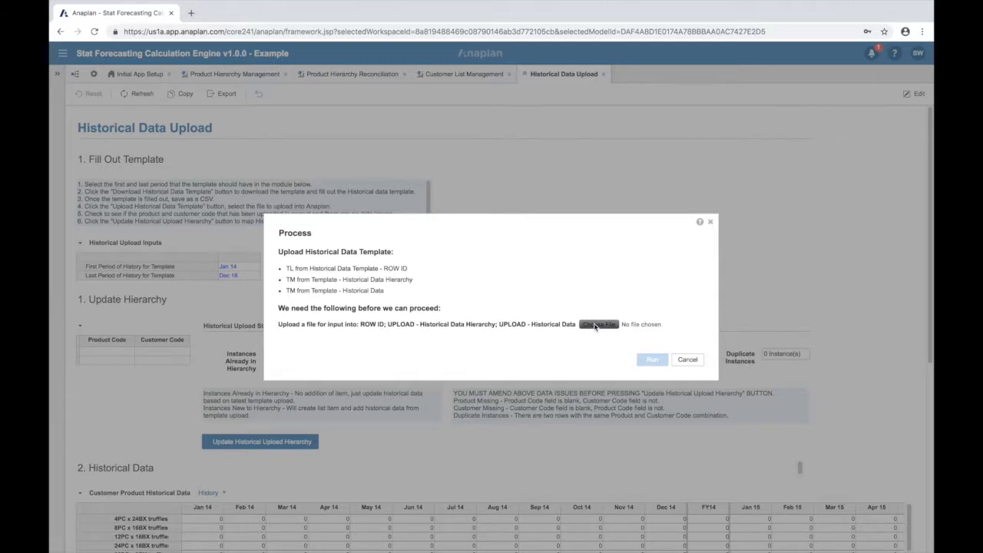
pyautogui.click(315, 35)
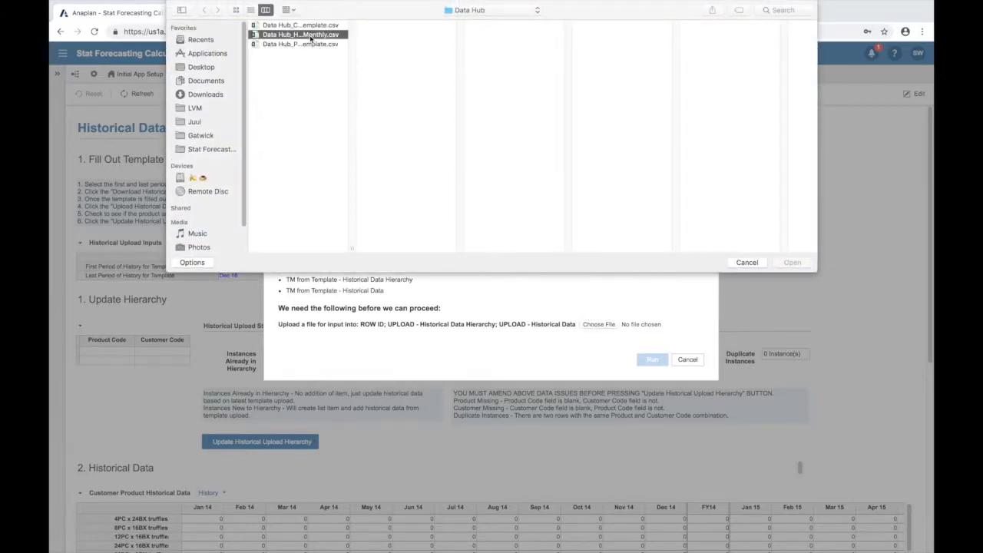
pyautogui.click(792, 262)
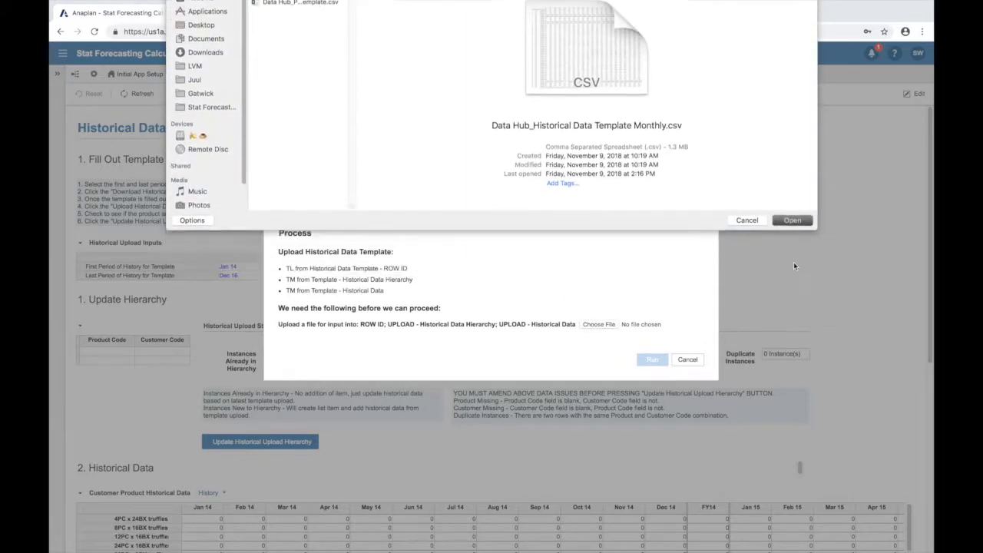
pyautogui.click(651, 360)
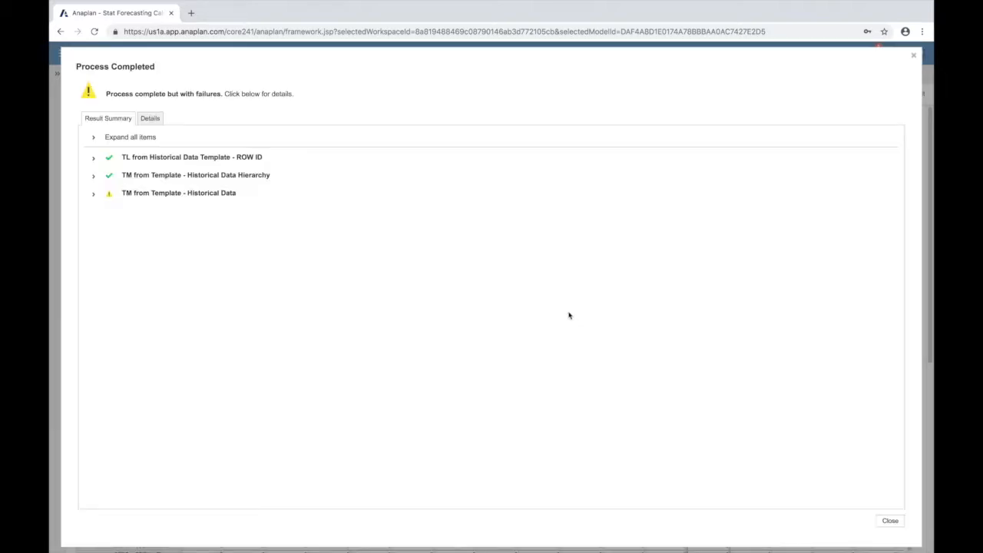
pyautogui.click(890, 523)
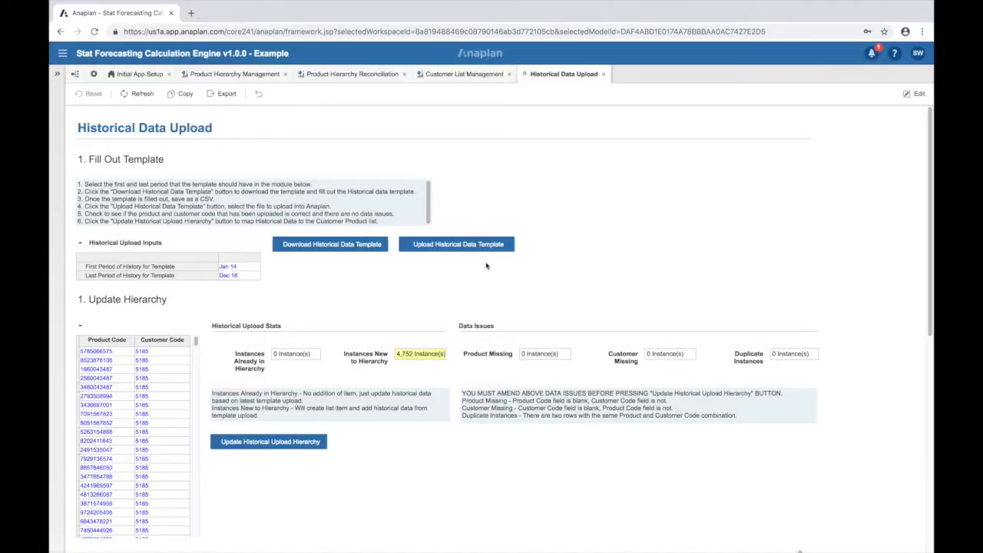
# Review the upload stats and data issues, and run the Update Historical Upload Hierarchy process.
pyautogui.scroll(-2, 379, 279)
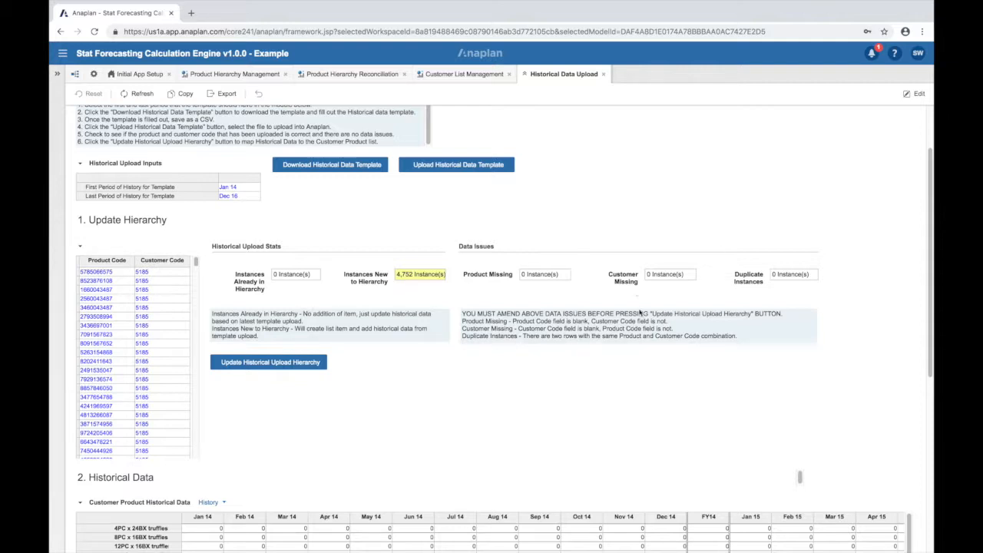
pyautogui.scroll(-1, 642, 287)
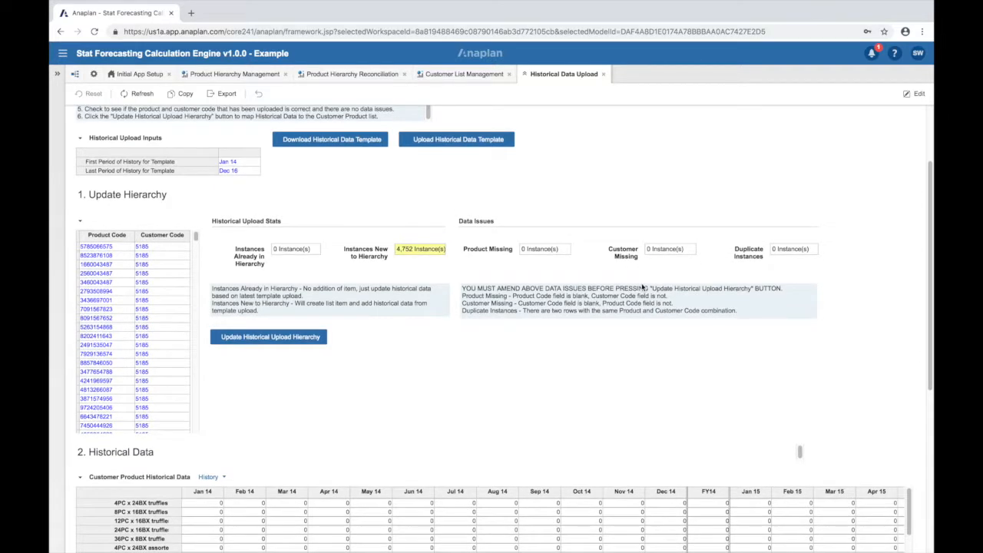
pyautogui.scroll(-3, 459, 391)
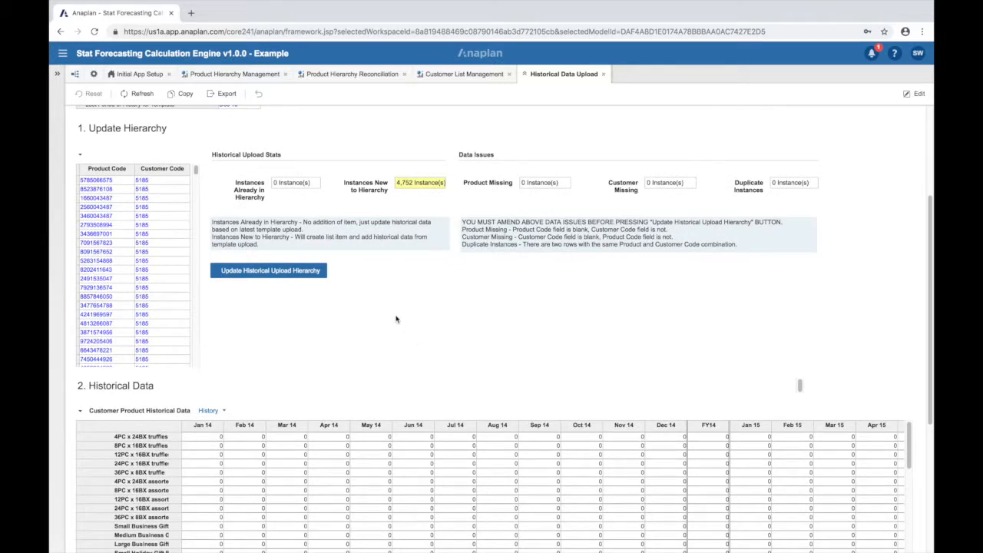
pyautogui.click(299, 273)
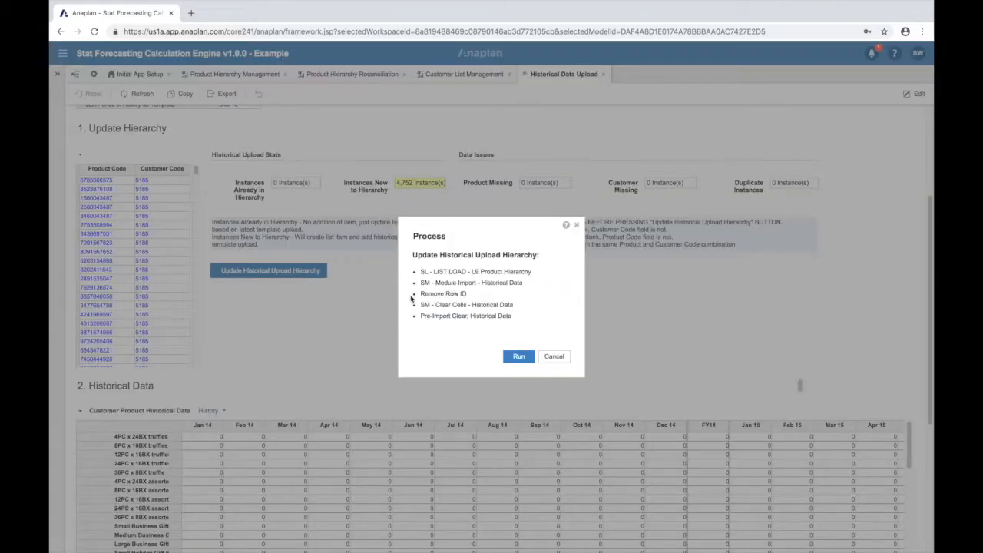
pyautogui.click(518, 357)
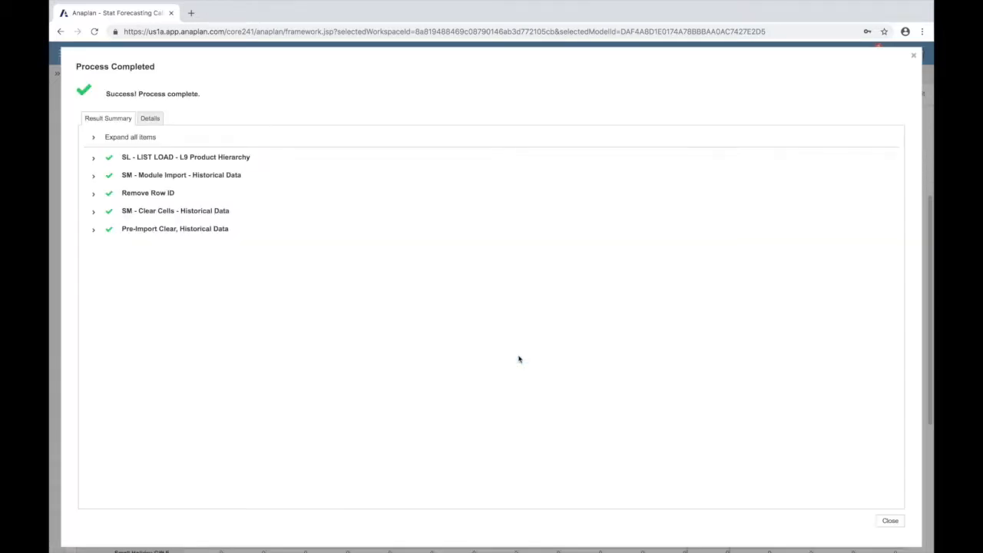
pyautogui.click(891, 524)
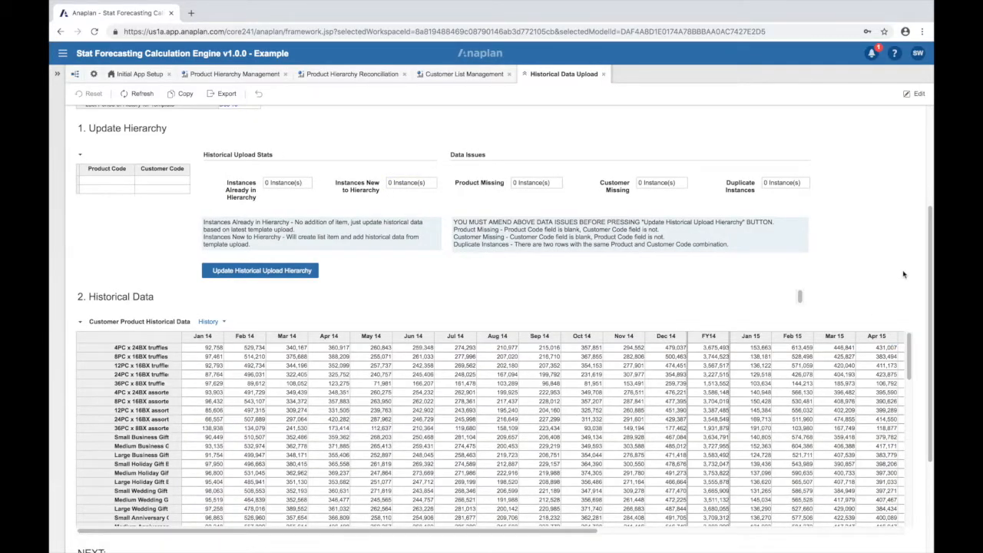
# Examine the Customer Product Historical Data grid across its periods and the two follow-up setup options below it.
pyautogui.scroll(-3, 903, 274)
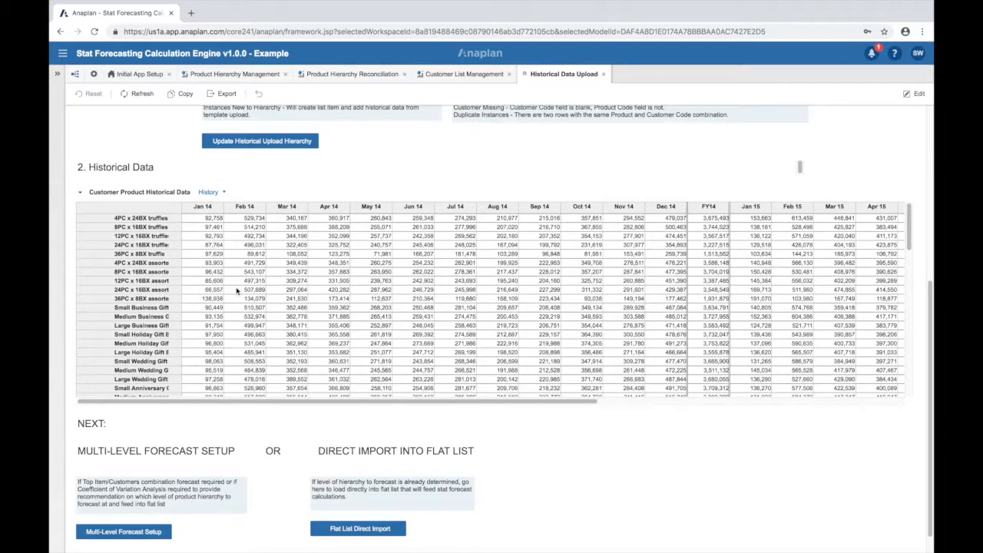
pyautogui.hscroll(10, 237, 291)
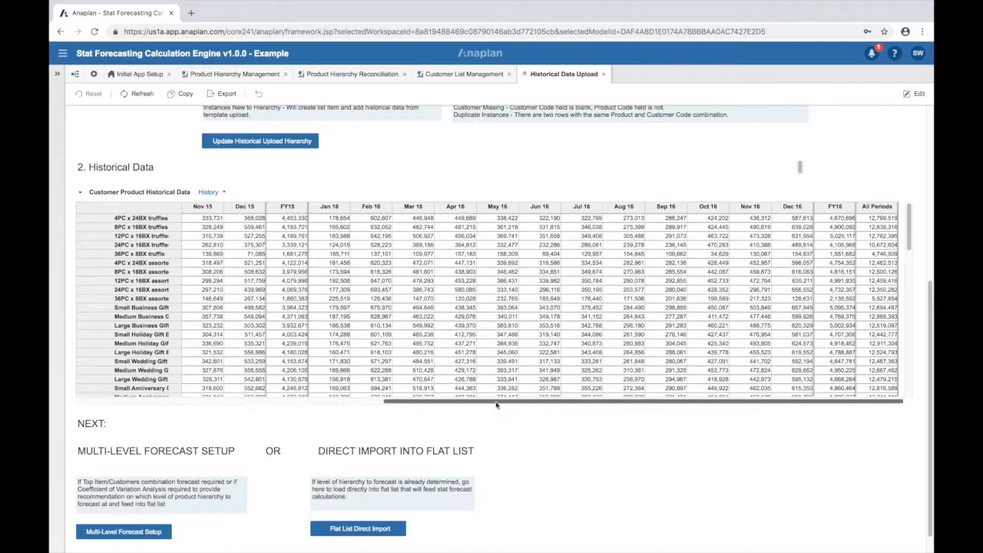
pyautogui.scroll(-1, 517, 416)
pyautogui.scroll(-1, 517, 416)
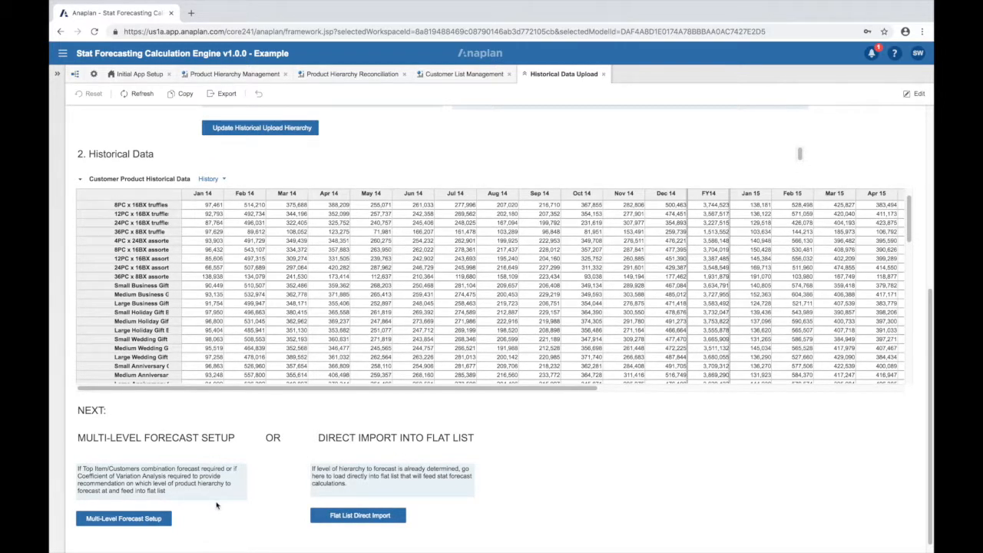
# View the L9 list grid in the model settings, selecting the Parent column and the Display Name and Code Customer columns.
pyautogui.click(94, 74)
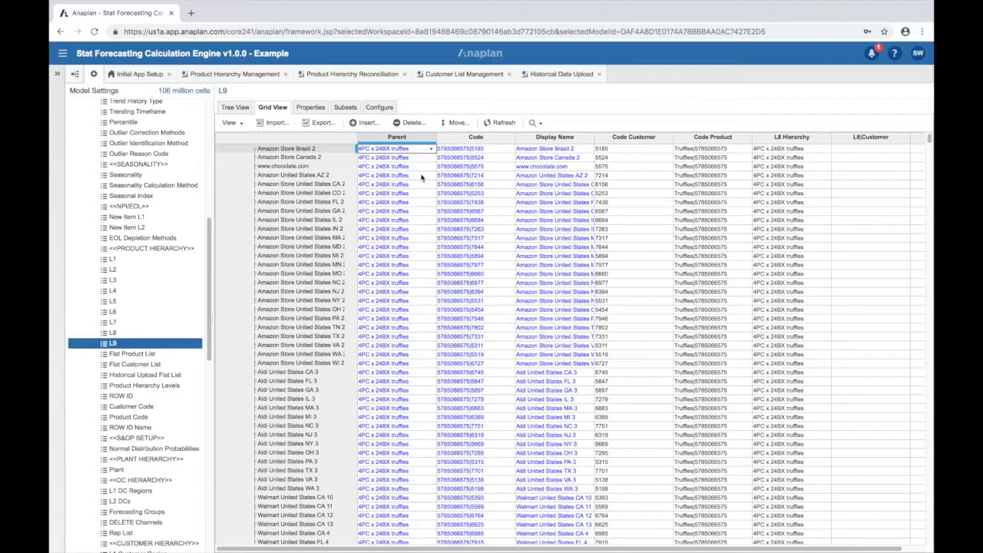
pyautogui.click(397, 138)
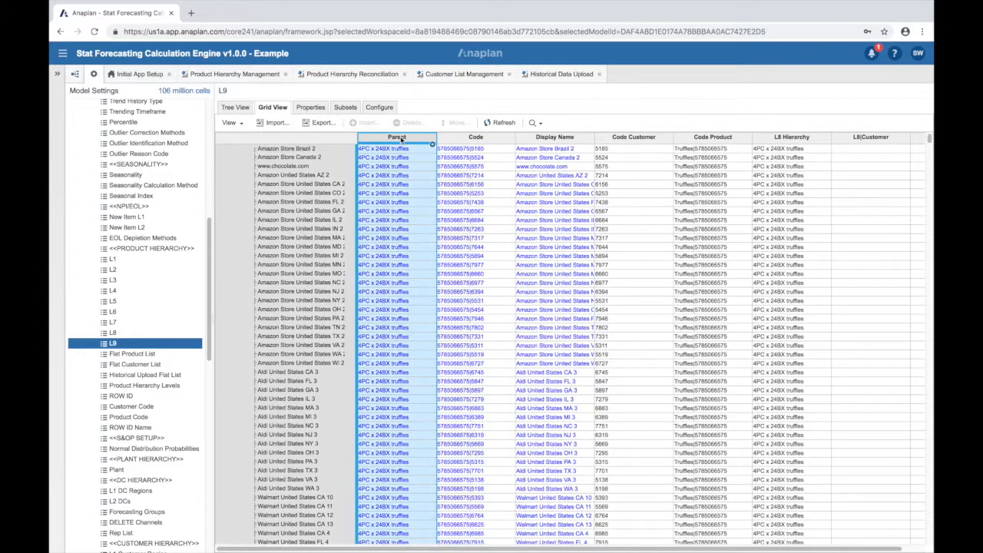
pyautogui.click(543, 137)
pyautogui.moveTo(544, 137); pyautogui.dragTo(633, 141)
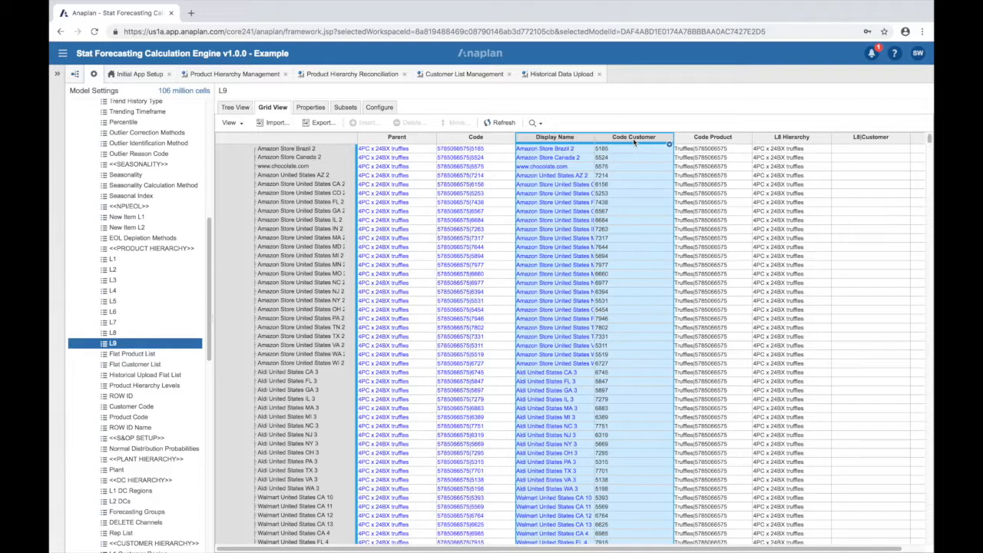
# From Historical Data Upload, go to Multi-Level Forecast Setup and run the Create Flat List Selective Access Level process with the level kept at L5.
pyautogui.click(568, 76)
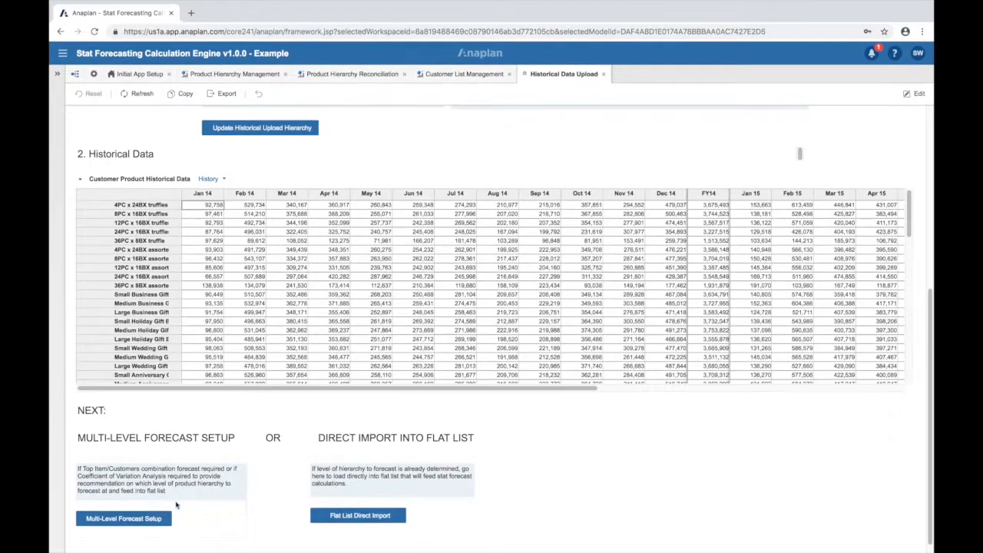
pyautogui.click(158, 523)
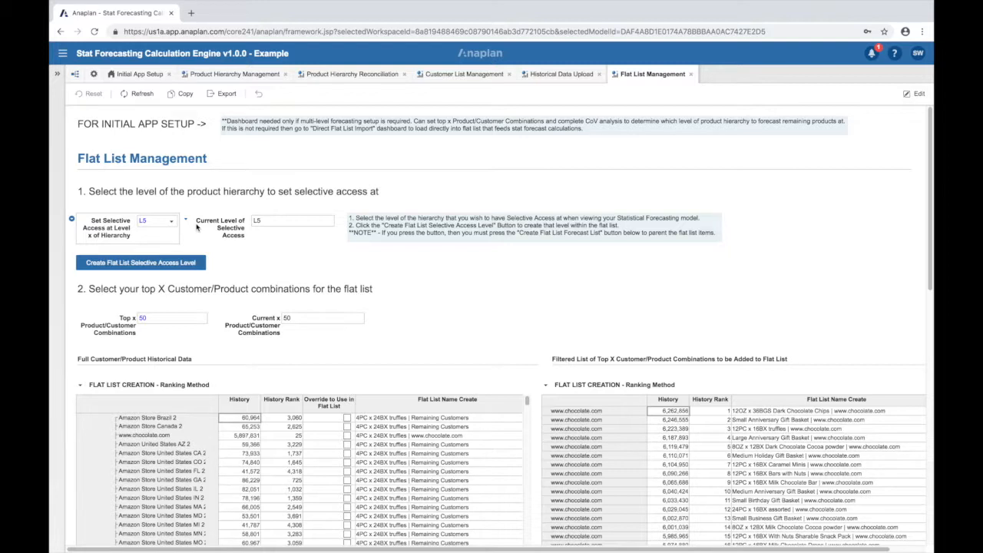
pyautogui.click(171, 221)
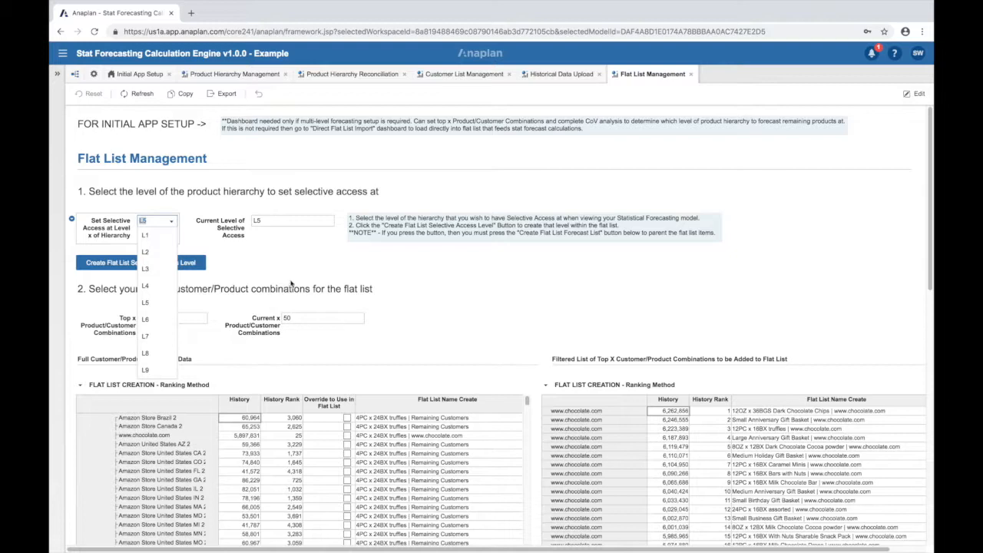
pyautogui.click(293, 280)
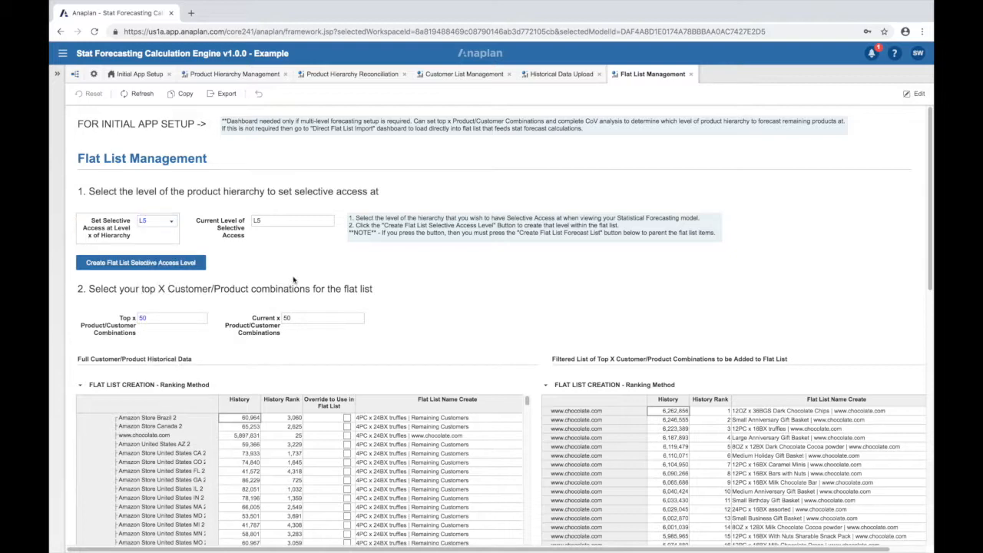
pyautogui.click(202, 269)
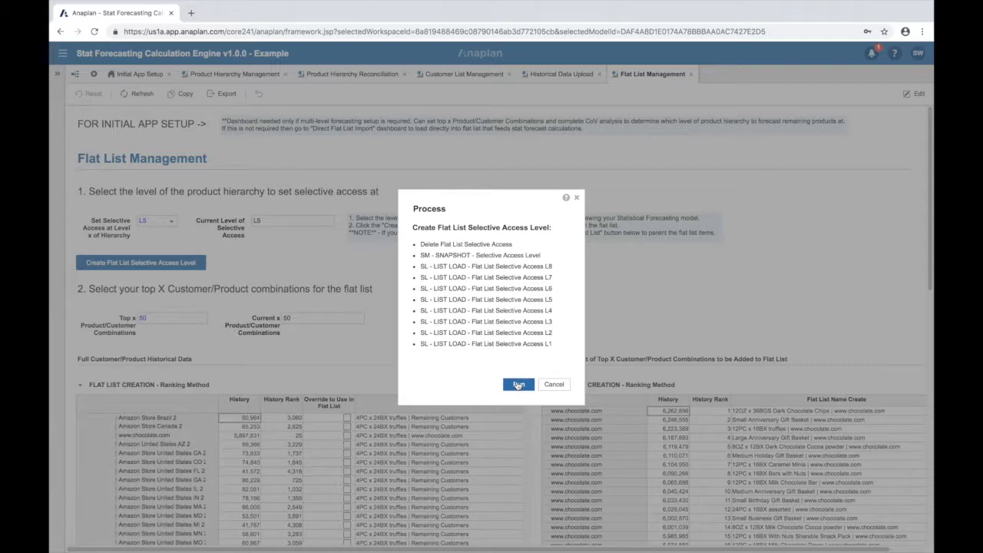
pyautogui.click(519, 385)
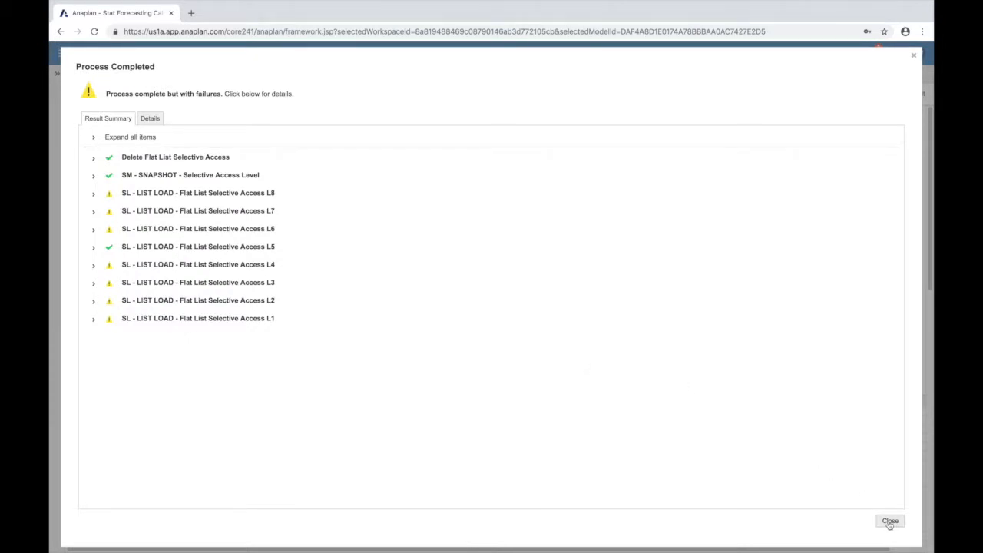
pyautogui.click(888, 521)
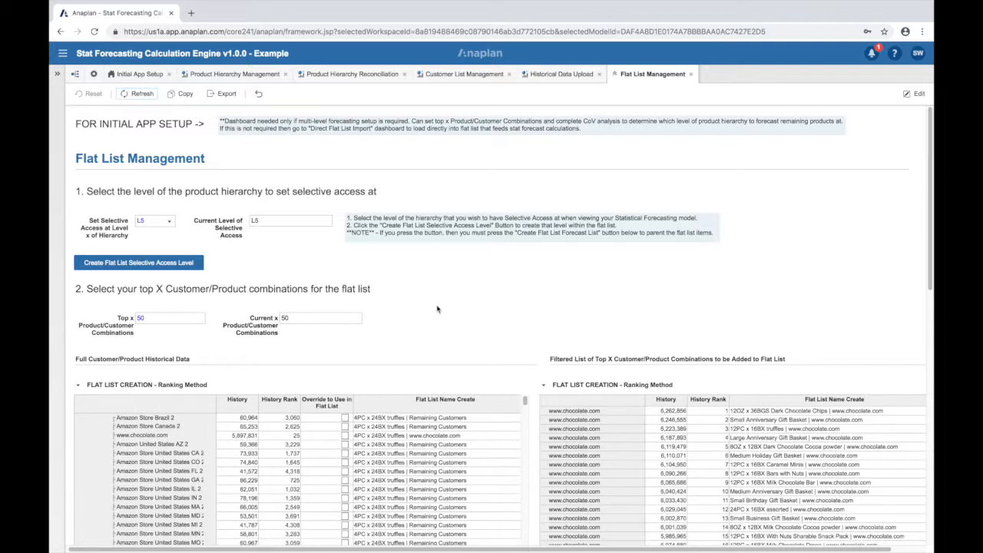
# Select the History column in the filtered list of top X customer/product combinations and review the top X settings.
pyautogui.click(667, 399)
pyautogui.scroll(-1, 713, 293)
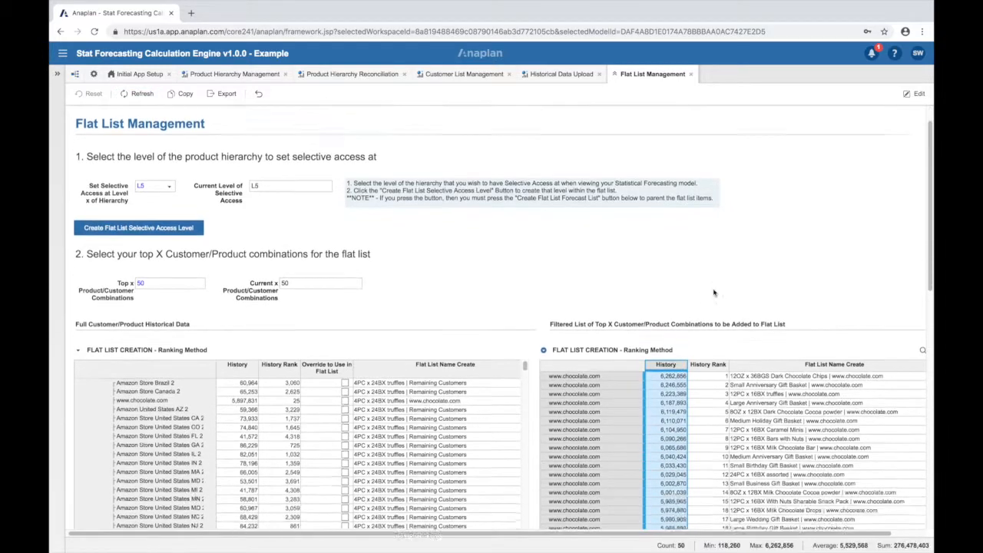
pyautogui.scroll(-2, 713, 293)
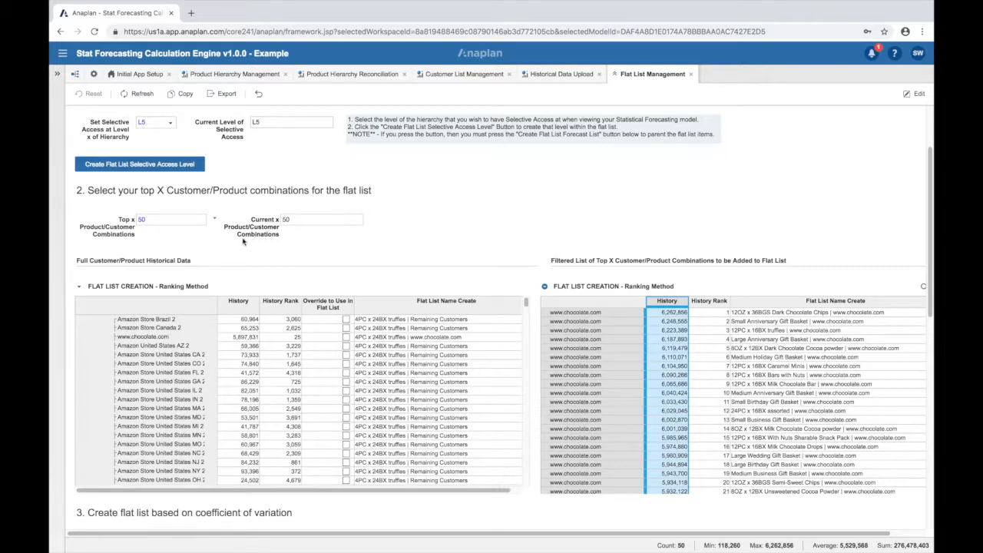
# Select the Flat List Name Create column in the filtered list of top X customer/product combinations.
pyautogui.click(157, 226)
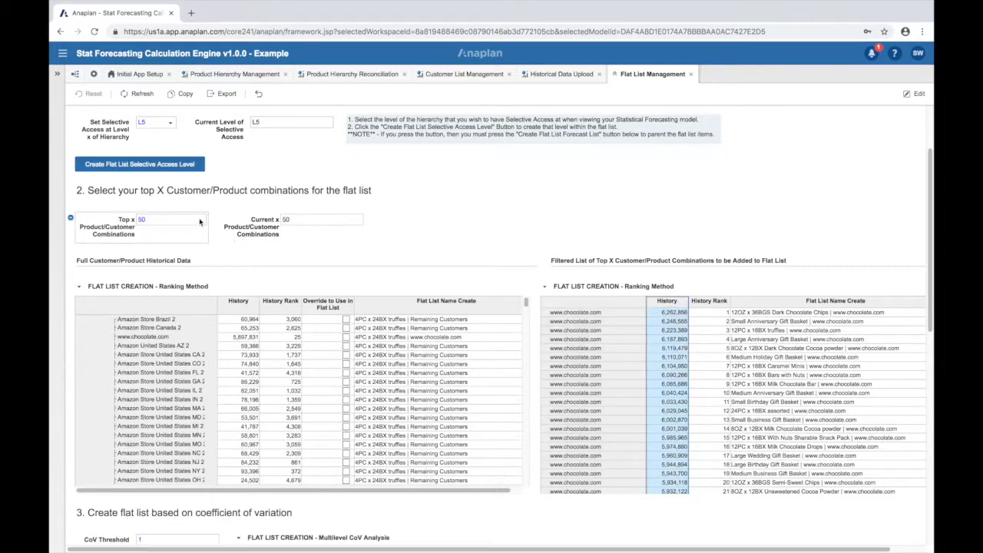
pyautogui.click(826, 303)
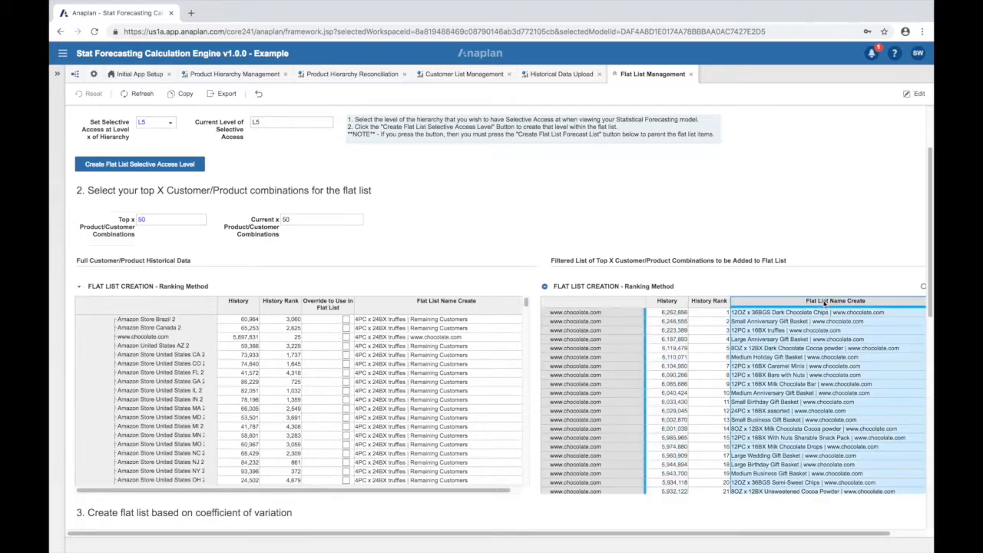
pyautogui.scroll(-1, 835, 231)
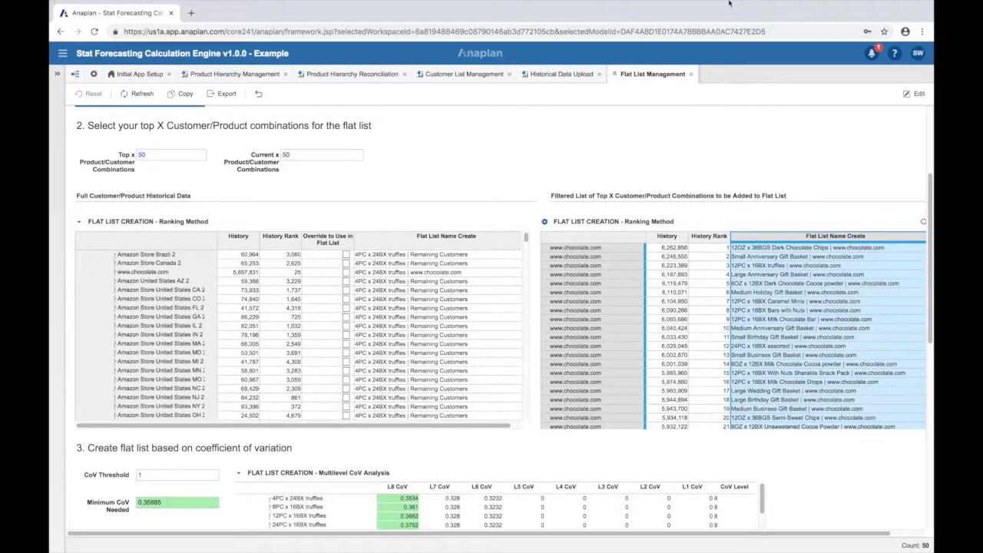
pyautogui.scroll(1, 860, 212)
pyautogui.scroll(-1, 859, 212)
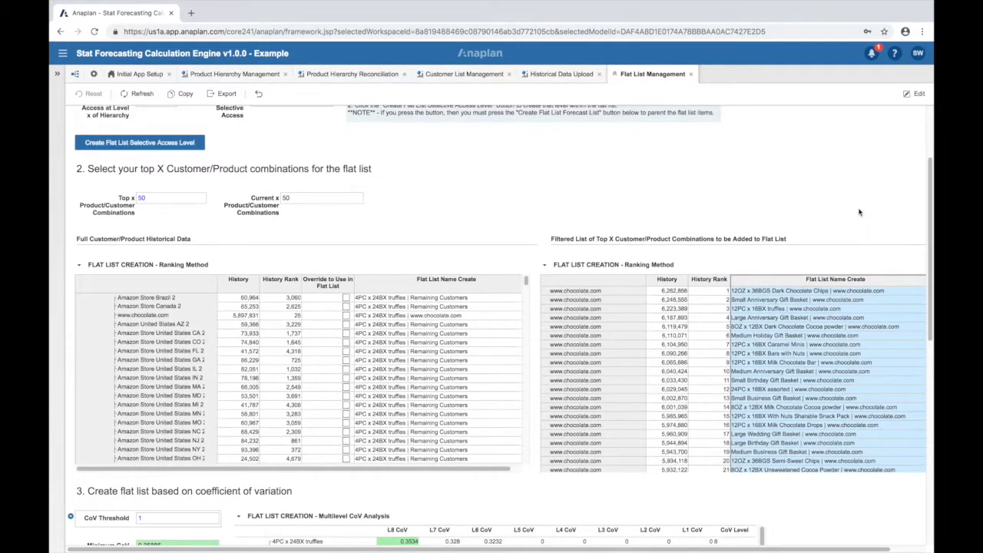
# View the Multilevel CoV Analysis in the coefficient of variation section, selecting the L7 CoV and L6 CoV columns.
pyautogui.scroll(-5, 859, 212)
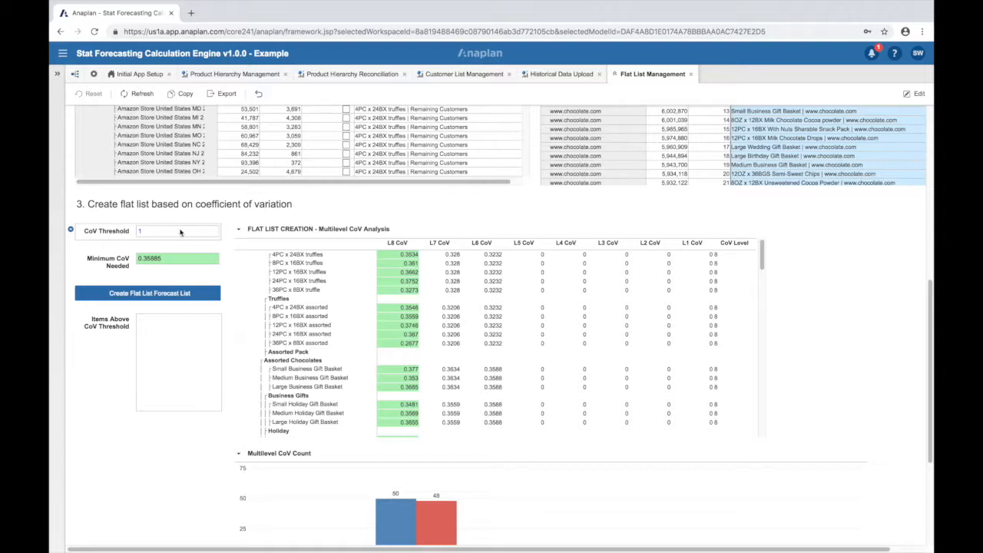
pyautogui.click(446, 244)
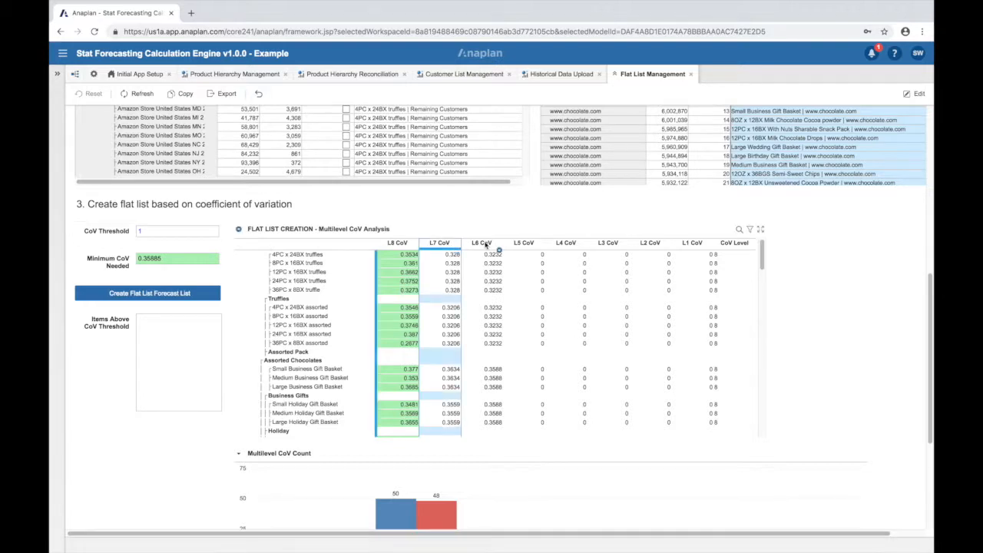
pyautogui.click(484, 243)
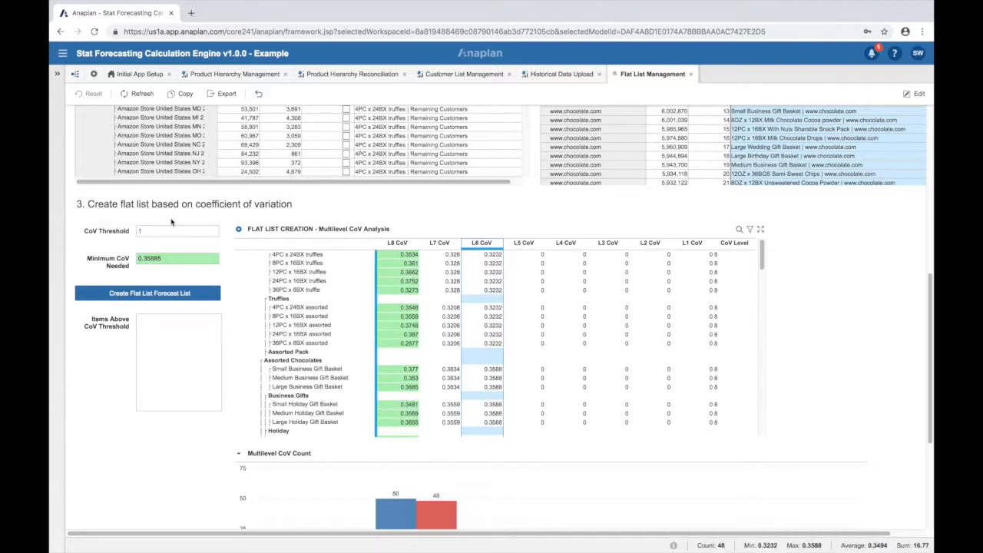
# Set the CoV Threshold for flat list creation to 0.365.
pyautogui.click(164, 232)
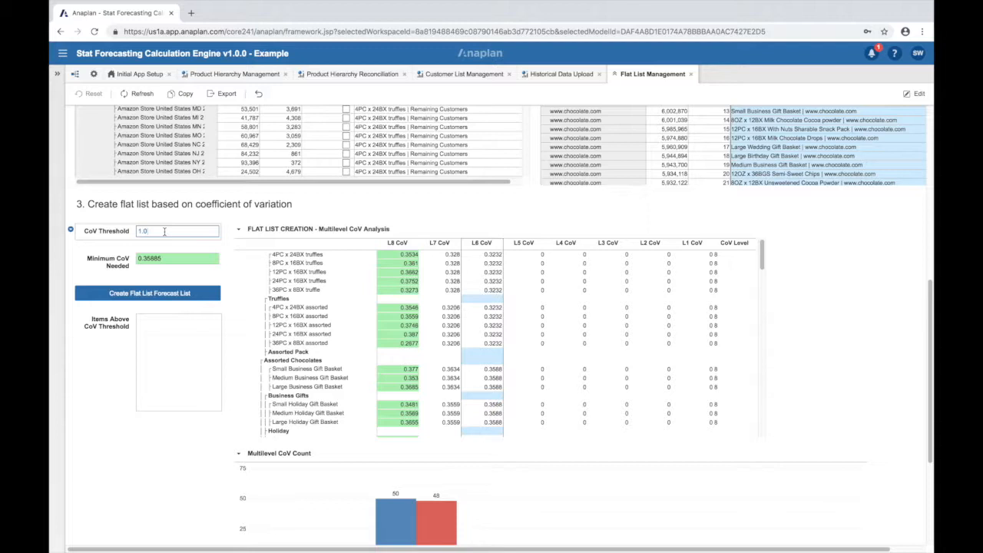
pyautogui.press('BackSpace')
pyautogui.press('BackSpace')
pyautogui.press('BackSpace')
pyautogui.write('1.000')
pyautogui.press('Return')
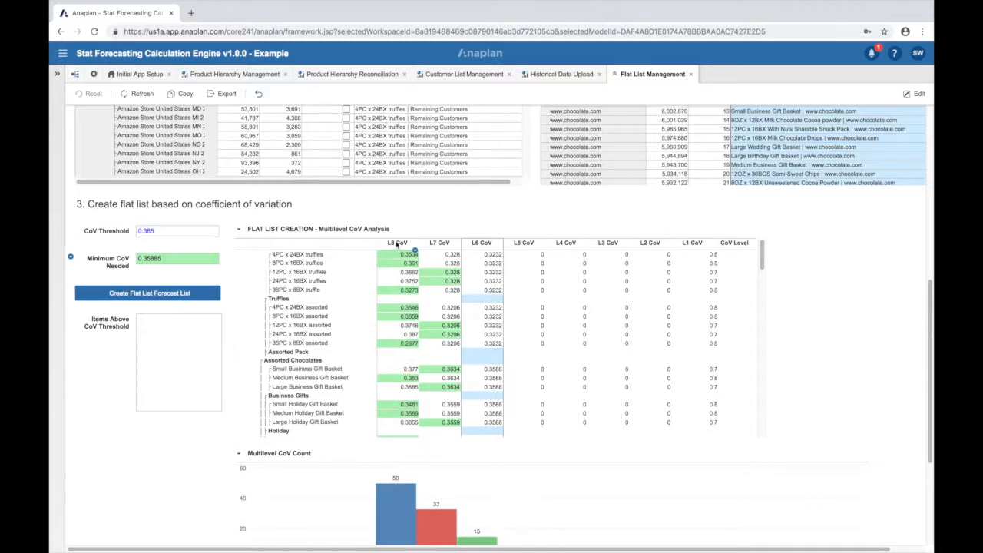
# Inspect the Multilevel CoV Analysis by selecting the L8 CoV column and the 12PC x 16BX and 24PC x 16BX truffles rows.
pyautogui.click(396, 243)
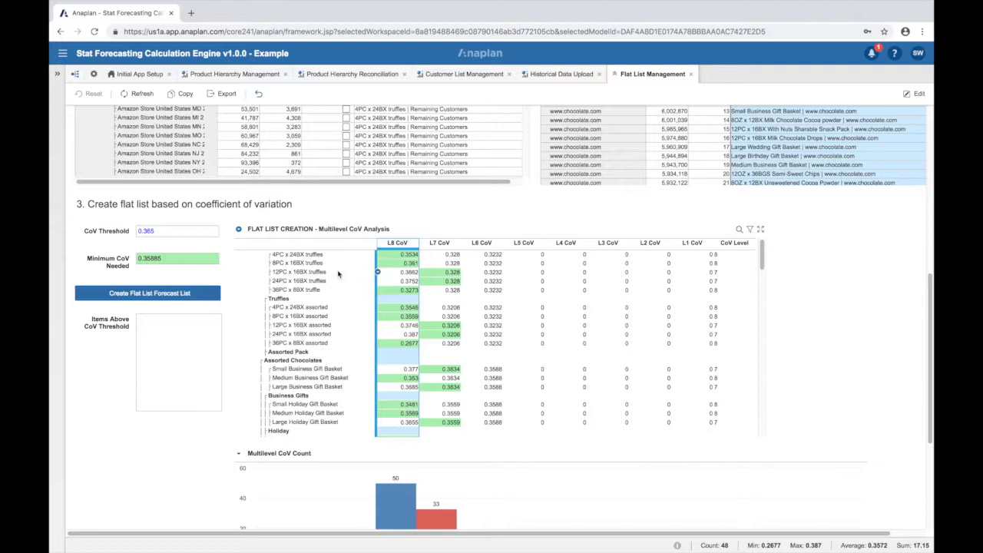
pyautogui.click(299, 274)
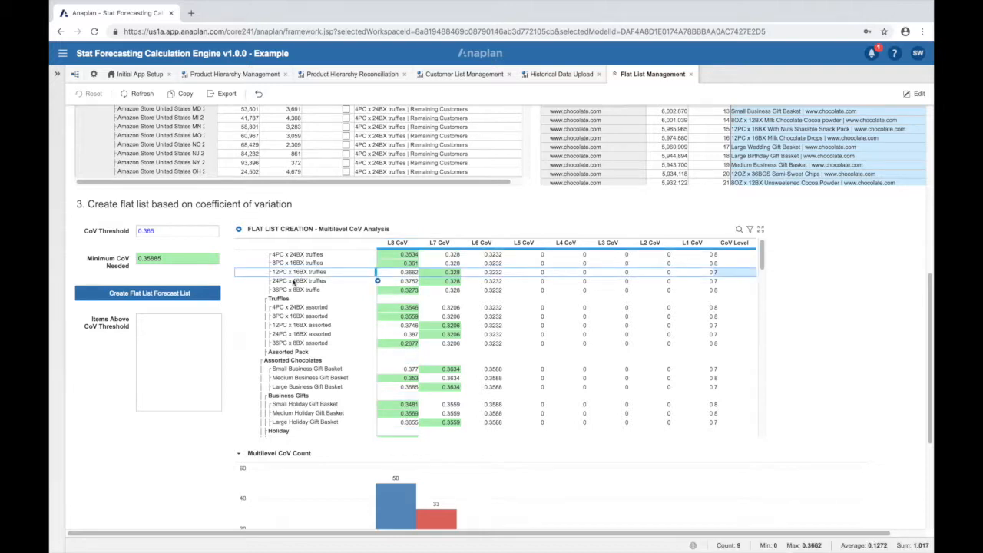
pyautogui.click(293, 282)
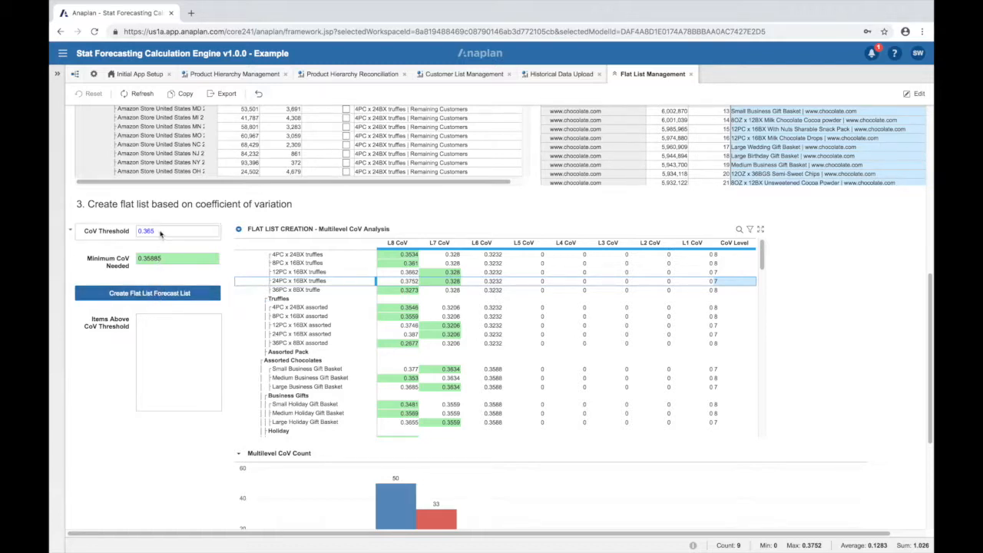
# Try a CoV Threshold of 0.2 and check the CoV Level column of the Multilevel CoV Analysis.
pyautogui.click(161, 233)
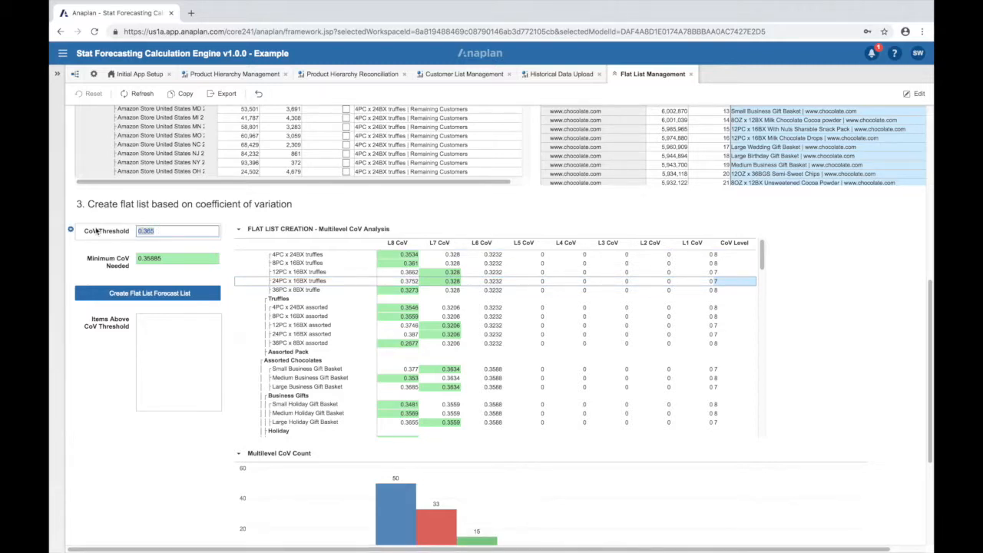
pyautogui.press('Return')
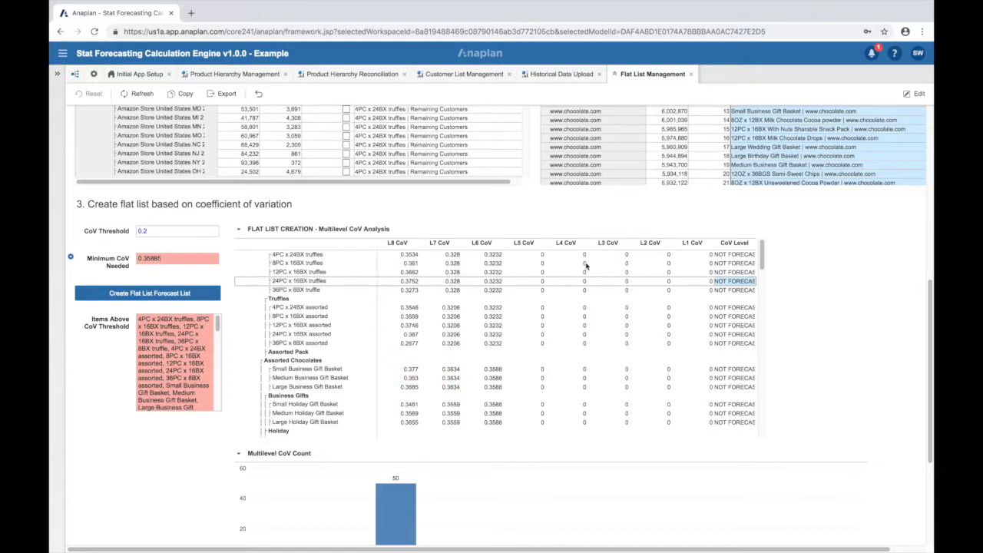
pyautogui.moveTo(762, 255)
pyautogui.mouseDown()
pyautogui.moveTo(763, 290)
pyautogui.moveTo(762, 252)
pyautogui.mouseUp()
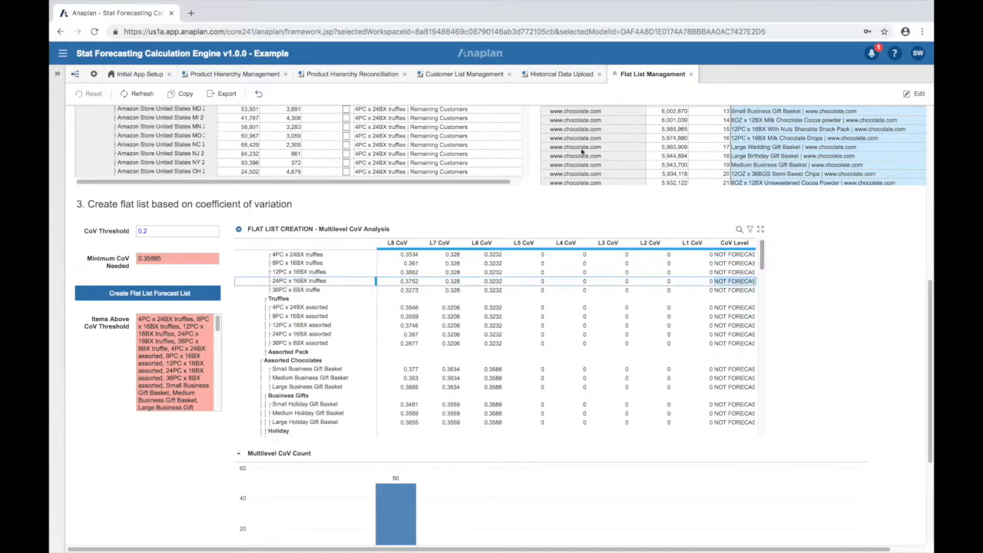
# Set the CoV Threshold back to 0.365 and run the Create Flat List Forecast List process, closing its result summary.
pyautogui.click(155, 233)
pyautogui.write('0.359')
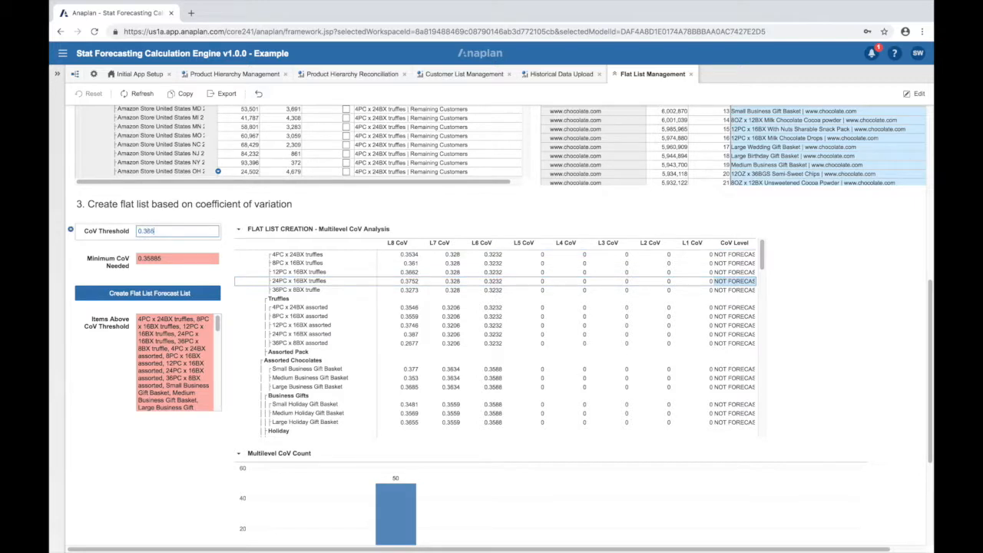
pyautogui.press('Return')
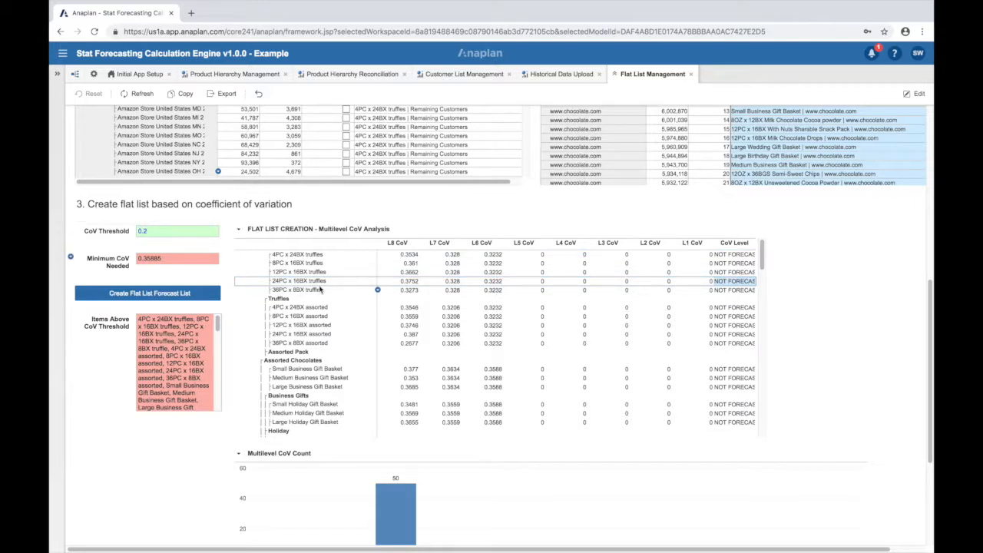
pyautogui.click(174, 298)
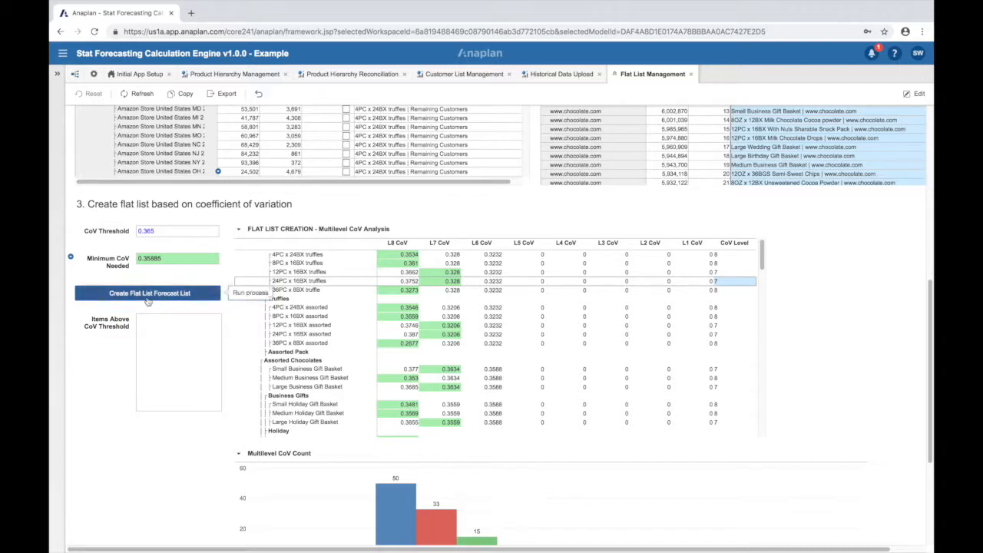
pyautogui.click(517, 429)
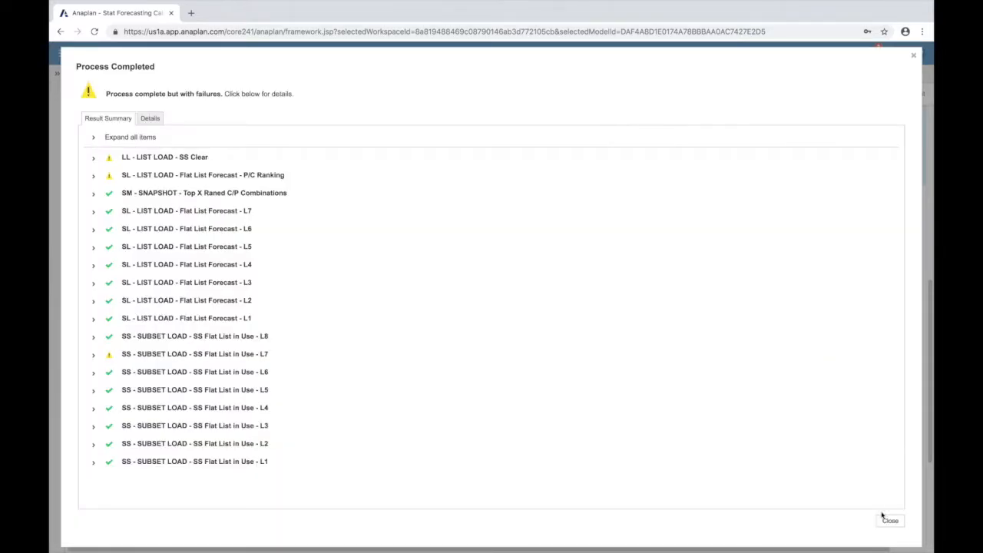
pyautogui.click(890, 520)
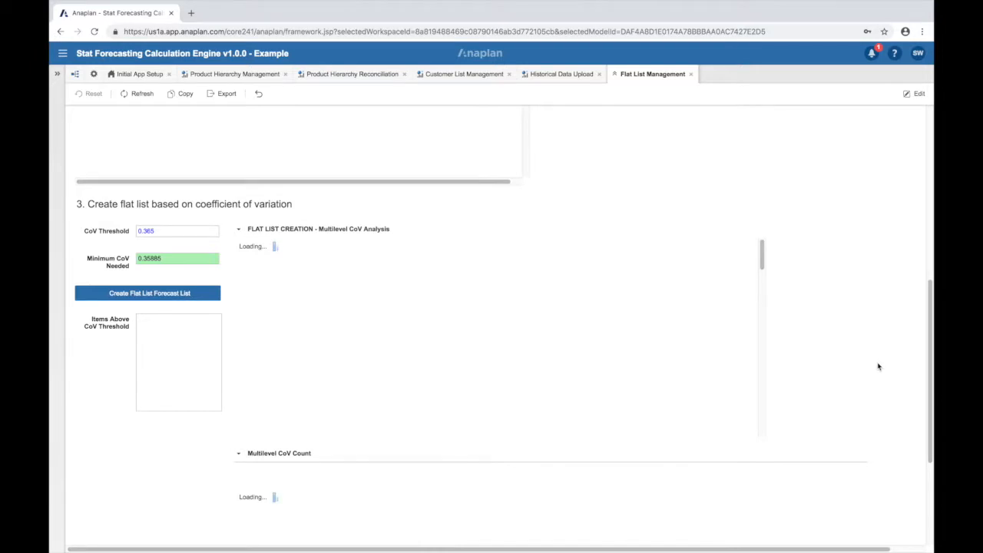
# Examine the L9, L8 and L7 bars of the Multilevel CoV Count chart and the flat list with historicals below it.
pyautogui.scroll(-3, 895, 366)
pyautogui.moveTo(424, 334)
pyautogui.moveTo(385, 323)
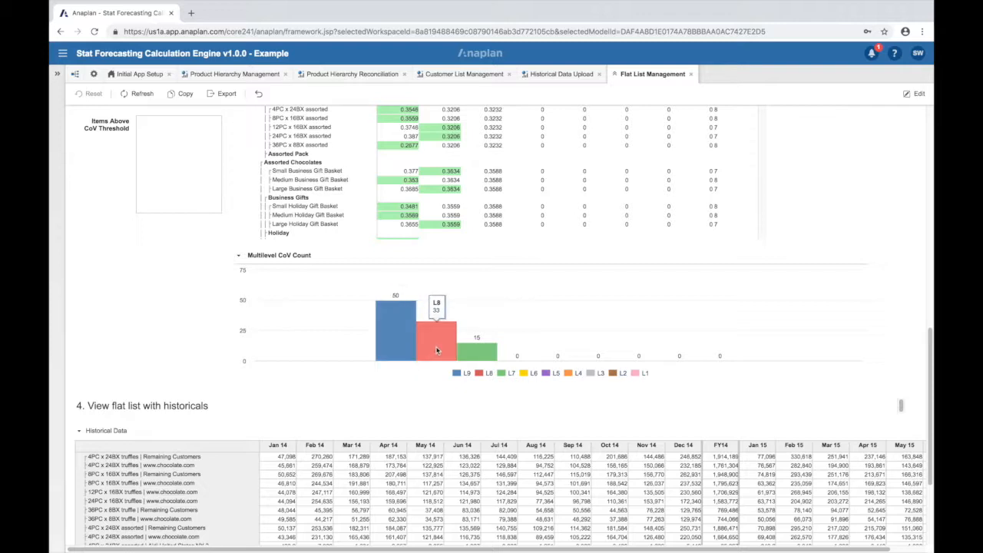
pyautogui.moveTo(484, 354)
pyautogui.scroll(3, 865, 224)
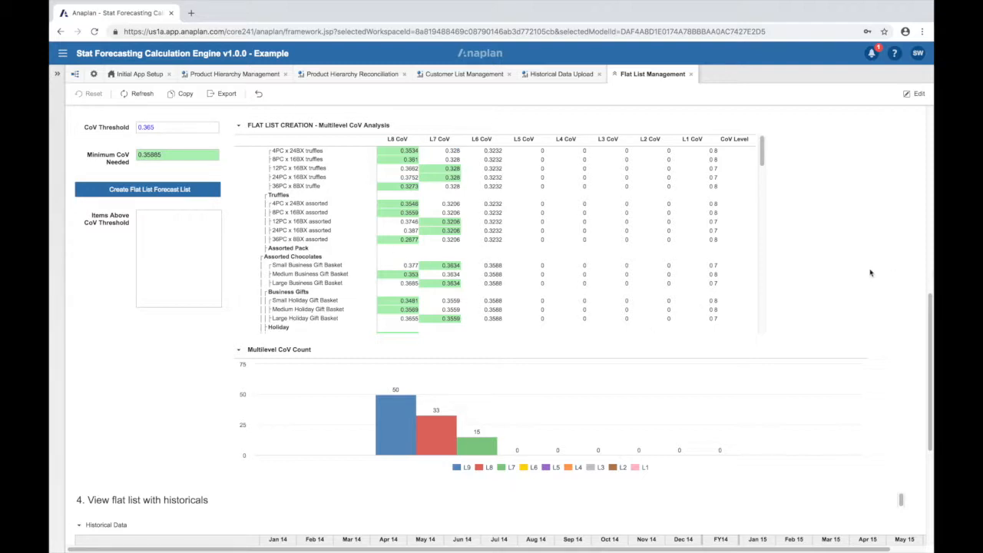
pyautogui.scroll(-3, 351, 255)
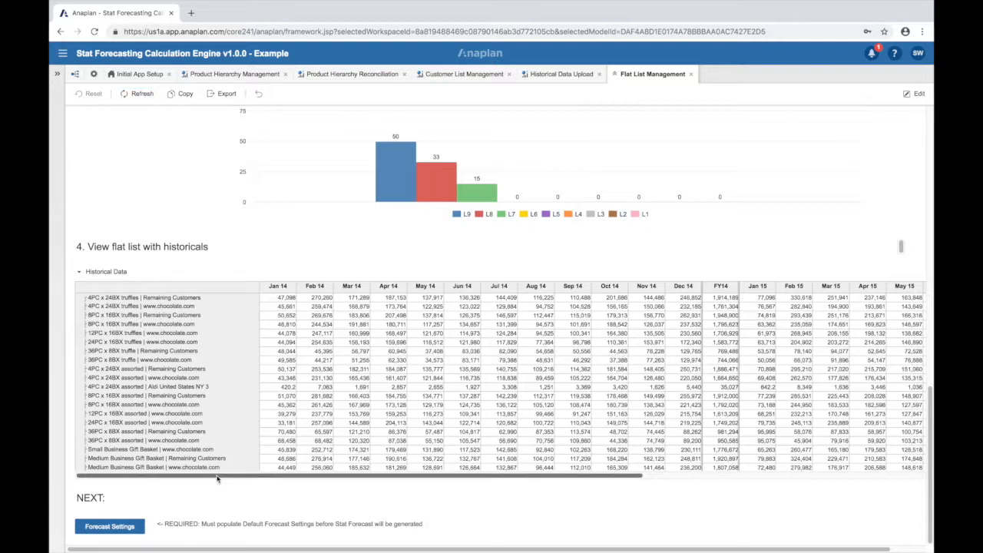
# Go to Forecast Settings and run the Update Blank Settings with Defaults process, closing its result summary.
pyautogui.click(123, 526)
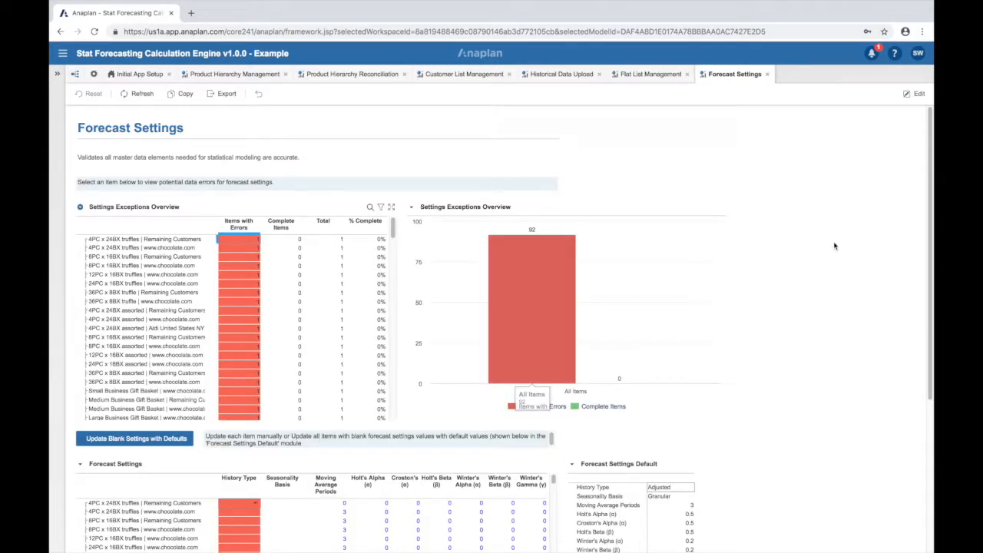
pyautogui.scroll(-1, 834, 245)
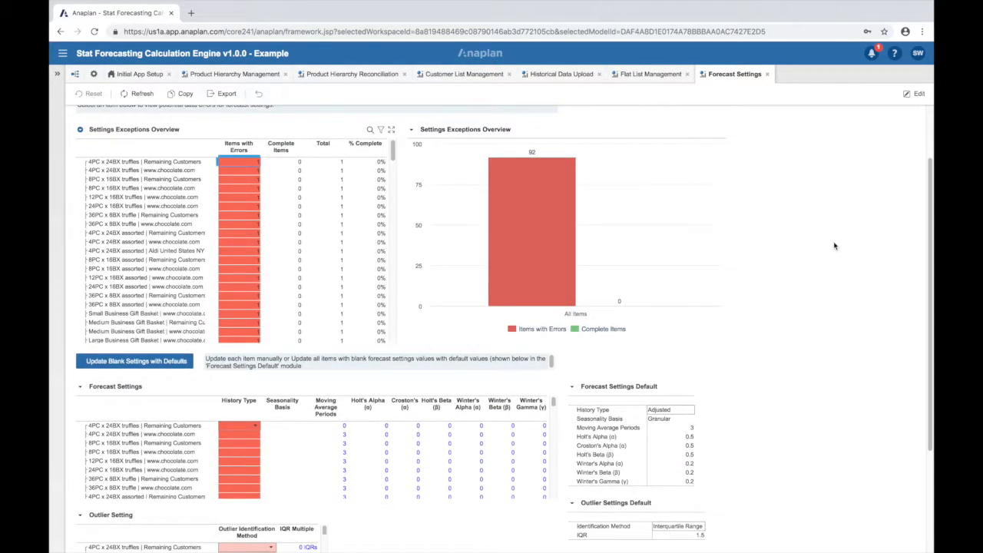
pyautogui.scroll(-2, 834, 246)
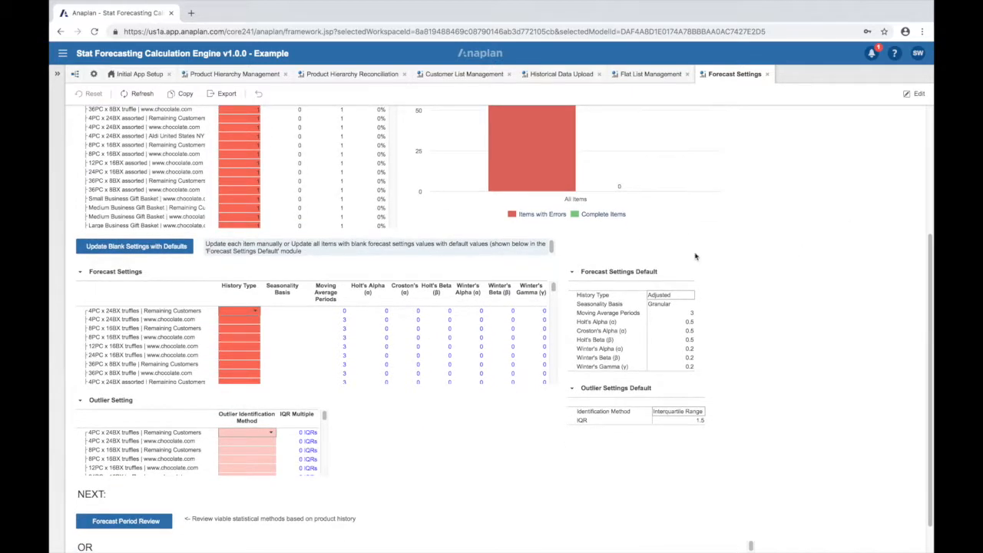
pyautogui.click(174, 250)
pyautogui.click(520, 389)
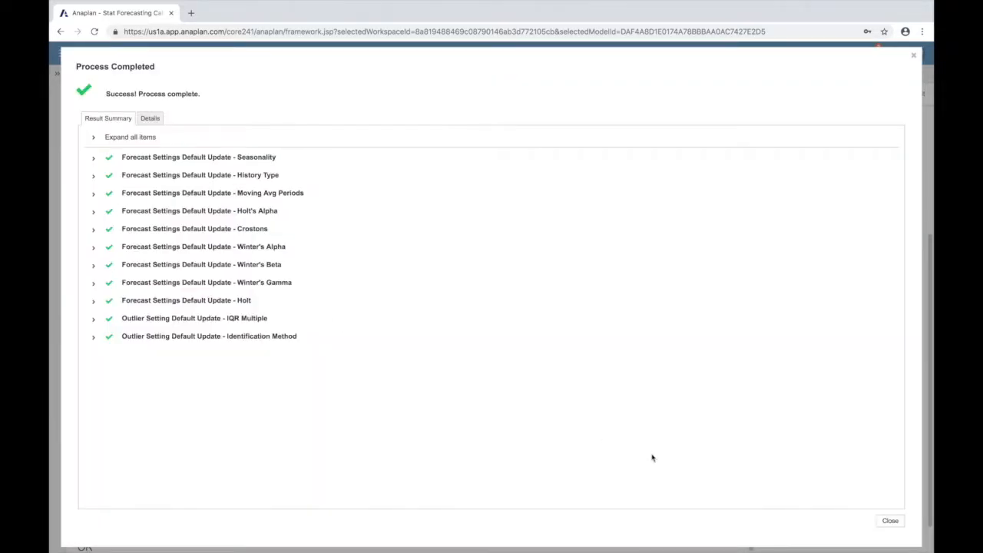
pyautogui.click(891, 520)
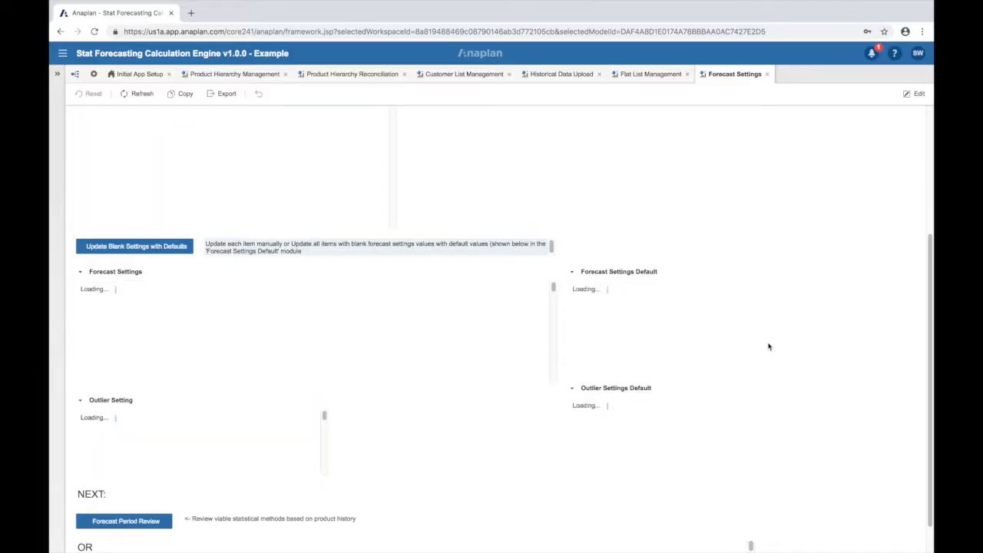
# Go from Forecast Settings to Statistical Forecast Review and examine its charts, monthly data, adjustment options and descriptive statistics.
pyautogui.scroll(-1, 799, 340)
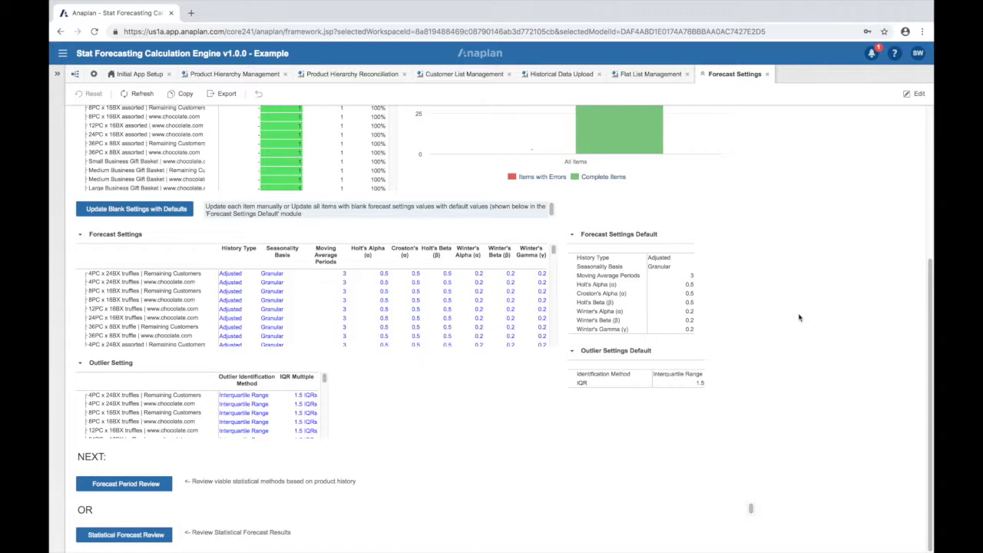
pyautogui.click(126, 535)
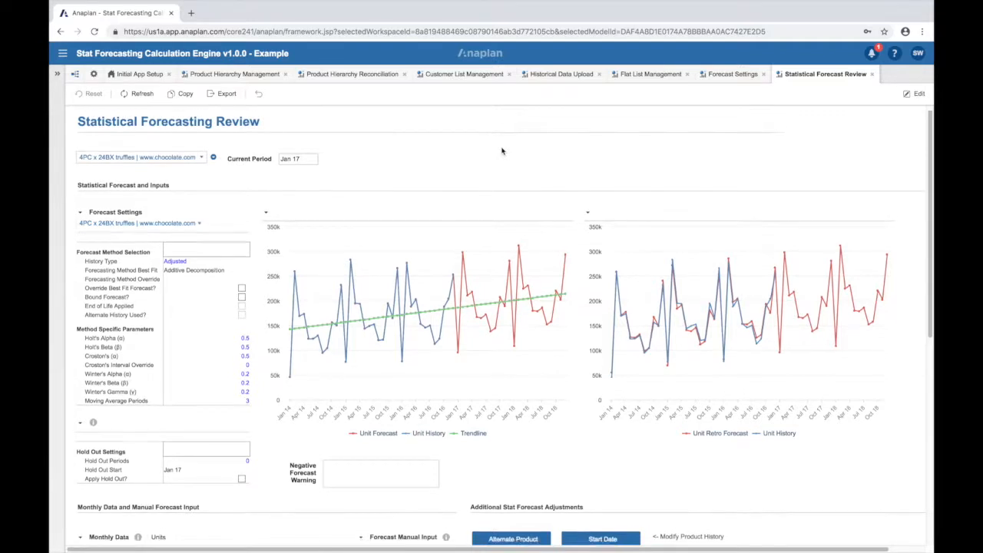
pyautogui.scroll(-3, 680, 399)
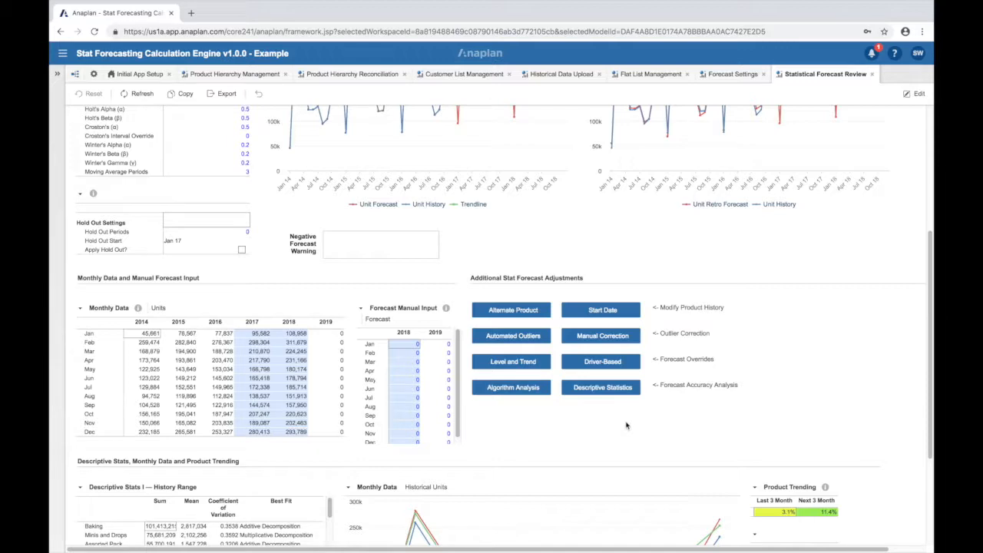
pyautogui.scroll(-2, 697, 386)
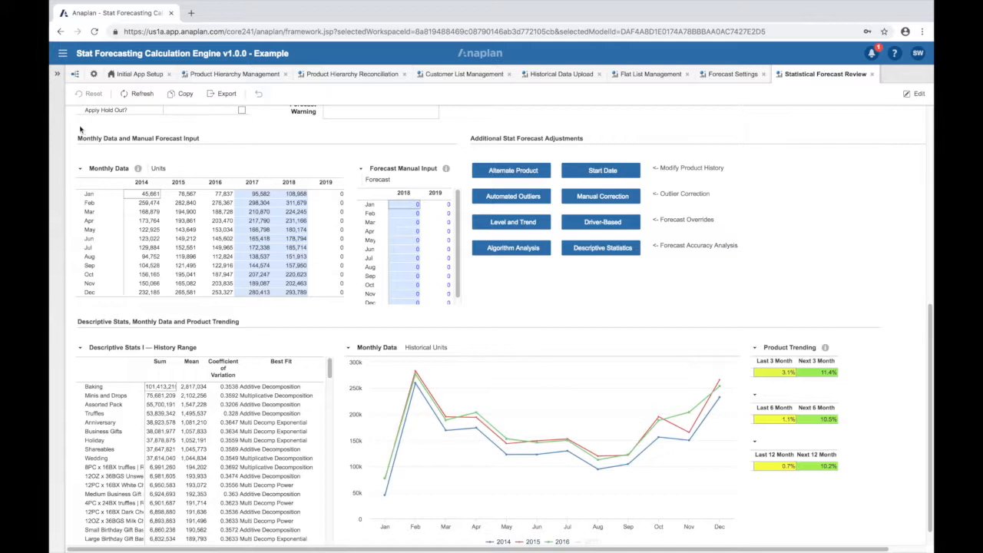
# Expand the model's contents list and open Final Forecast Export under Stat Forecast Review.
pyautogui.click(58, 77)
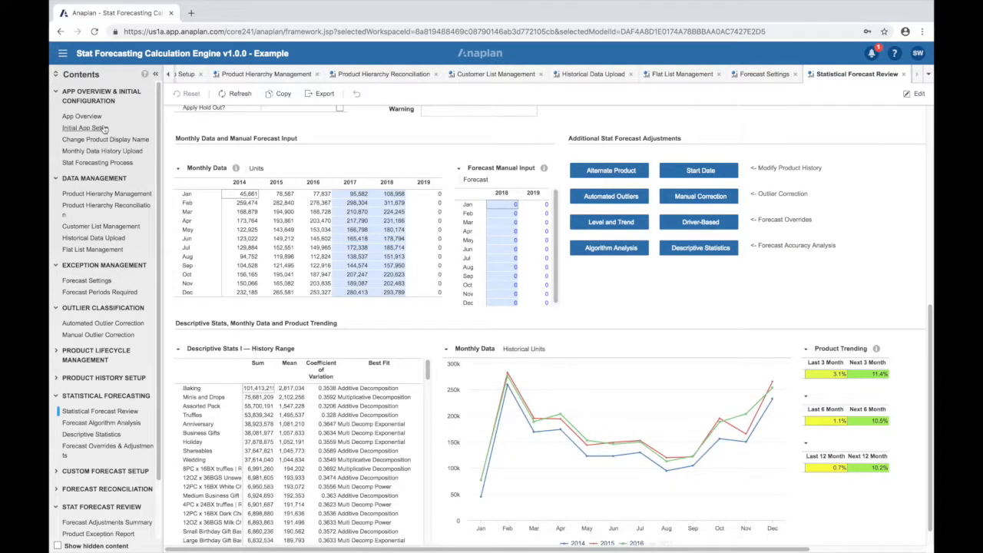
pyautogui.scroll(-2, 106, 139)
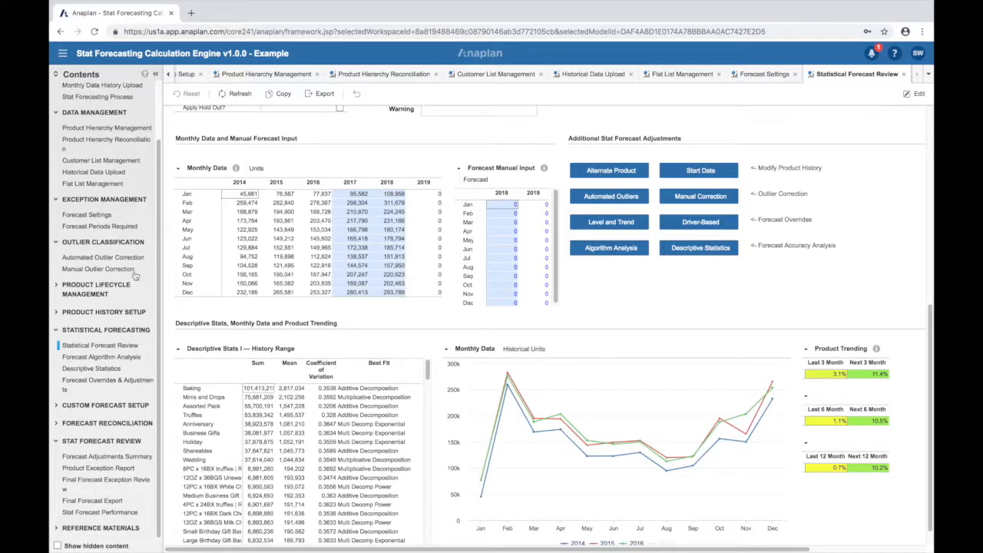
pyautogui.click(92, 500)
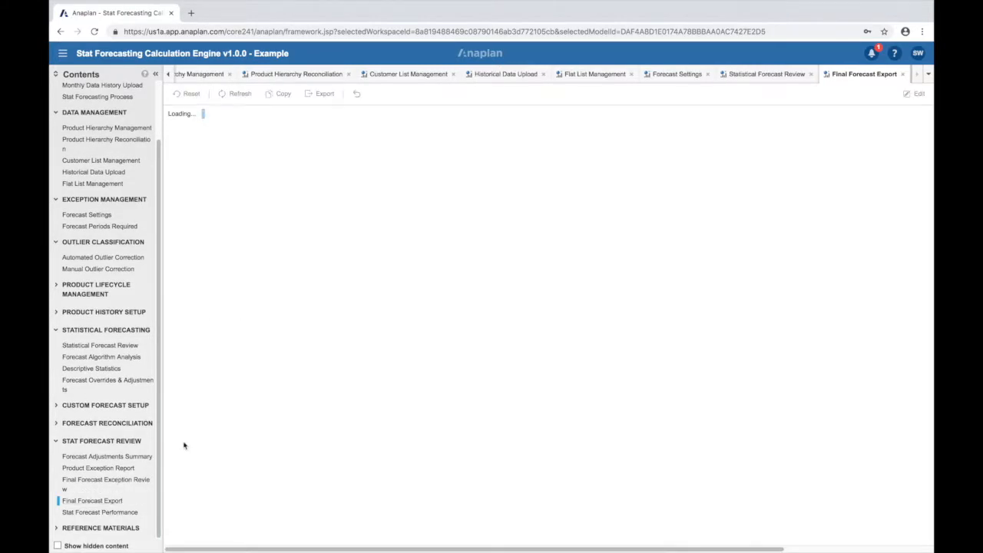